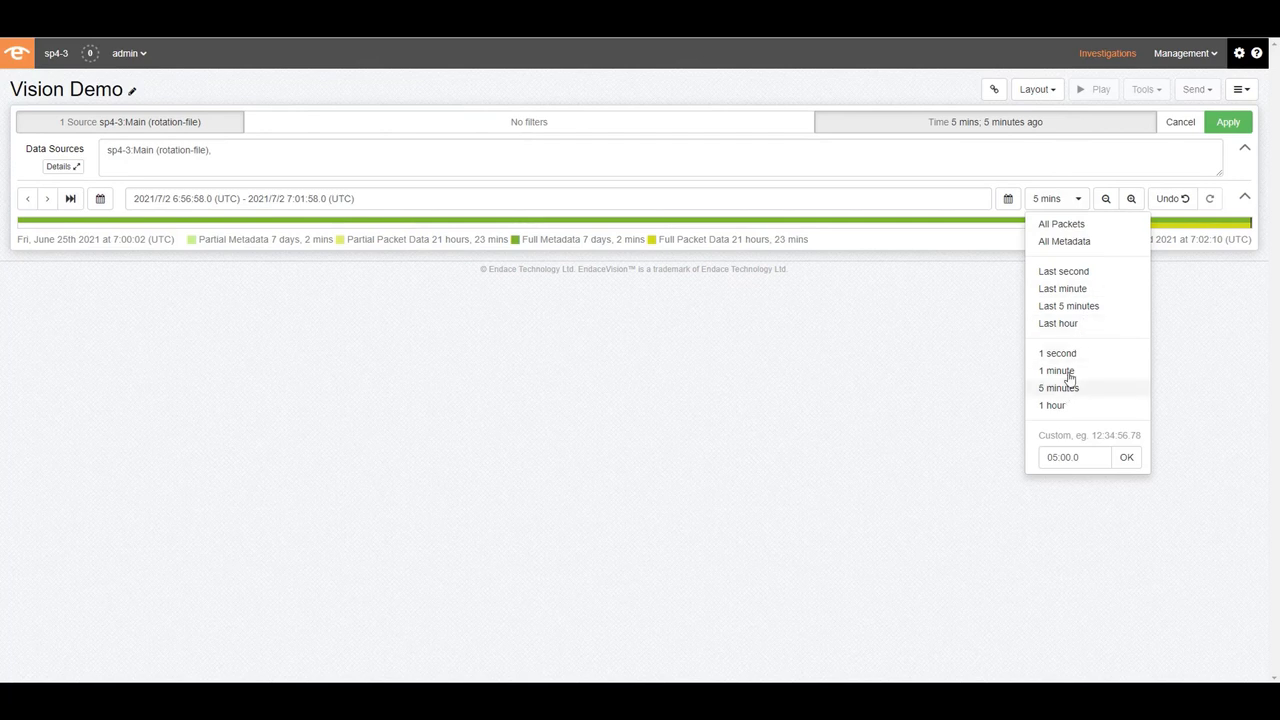
- Apply a time range of the last hour to the investigation and add the Traffic Breakdown tool
left_click(1068, 325)
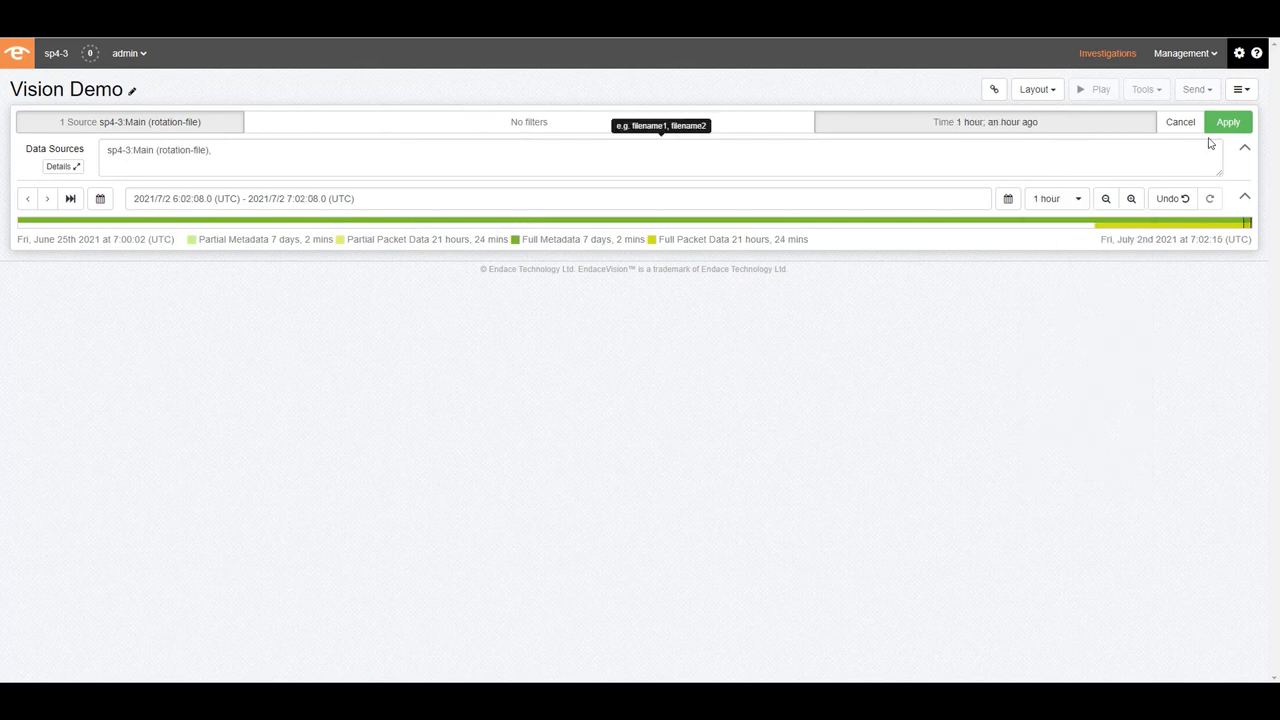
left_click(1228, 122)
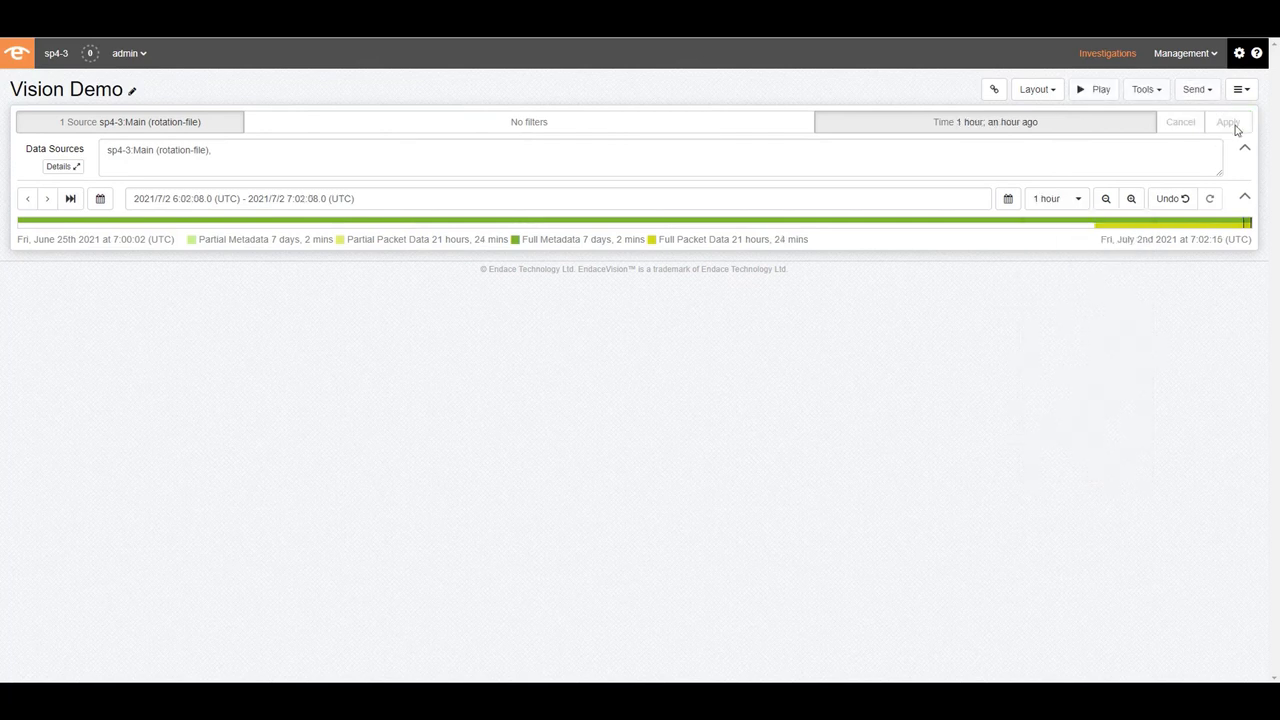
left_click(1154, 94)
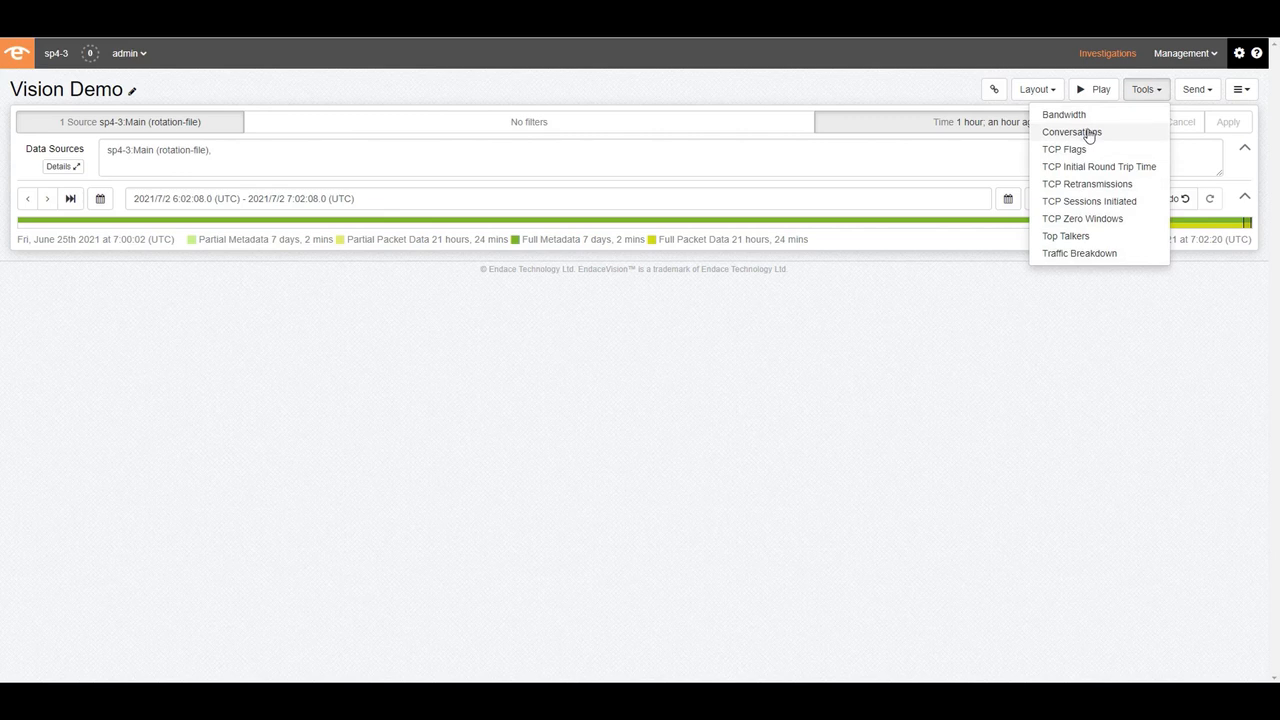
left_click(1079, 255)
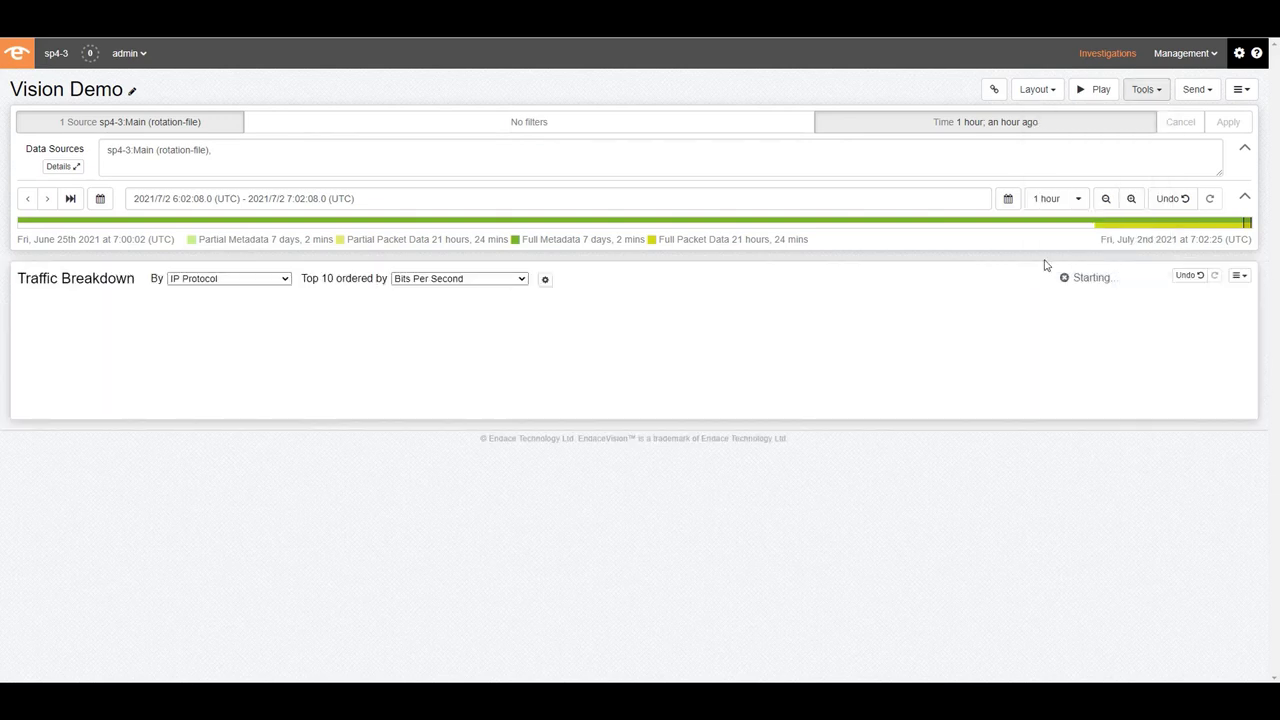
- Break the traffic down by VLAN Outer
left_click(285, 279)
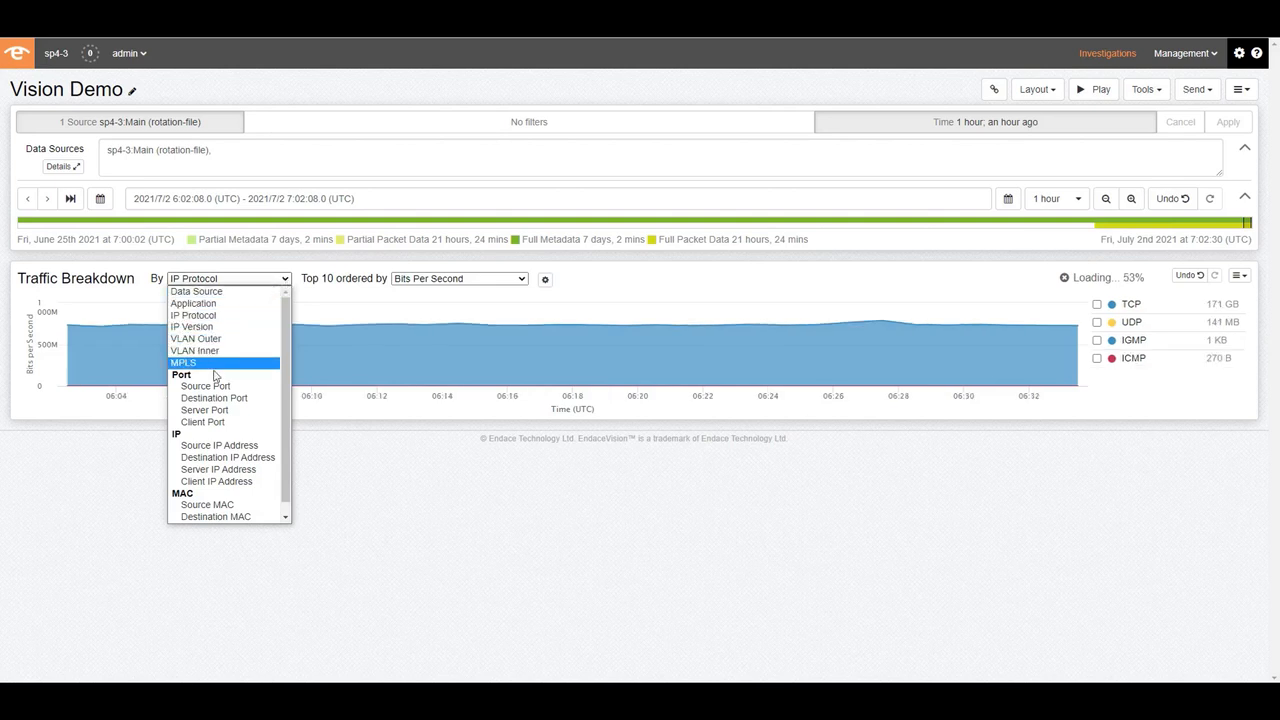
scroll(212, 510, "down", 1)
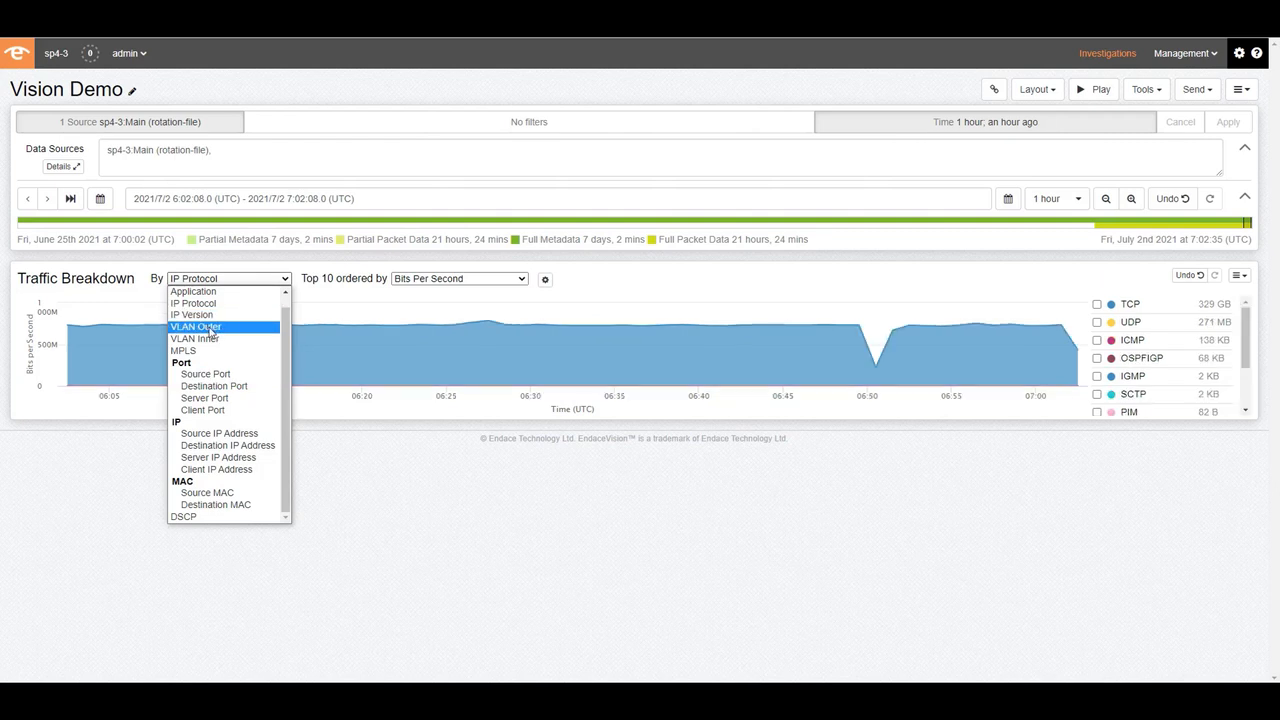
left_click(210, 330)
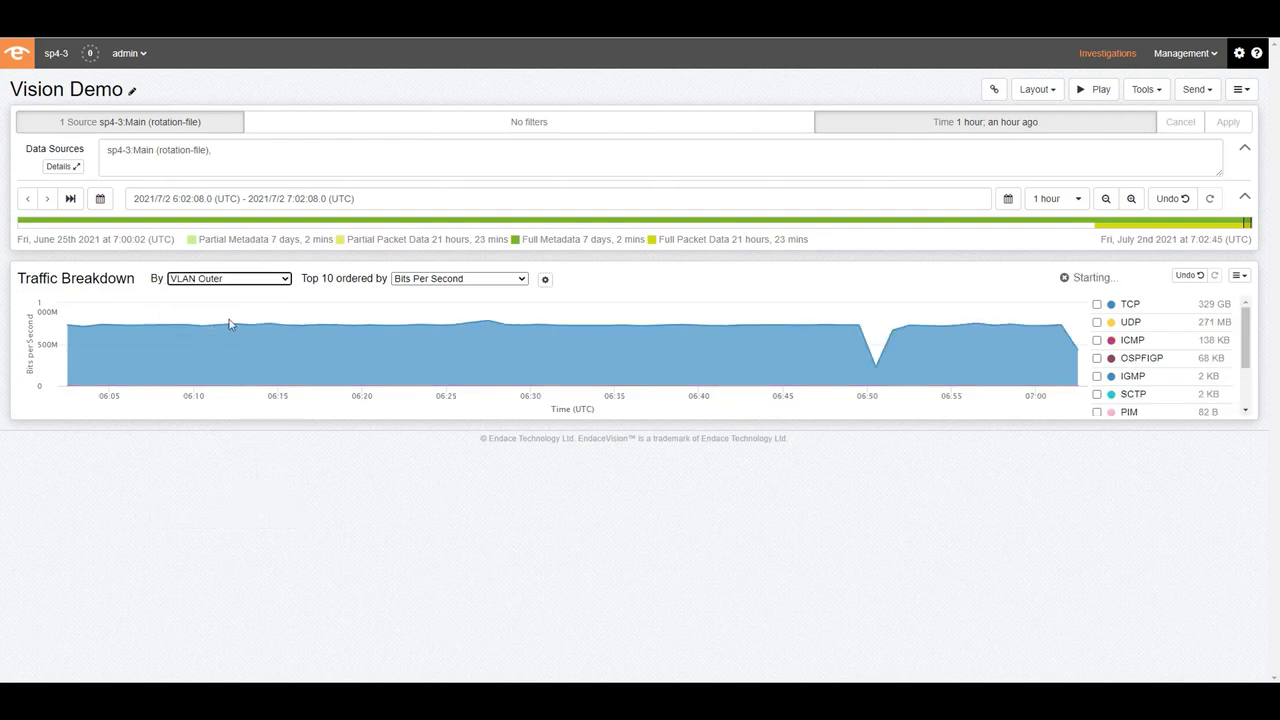
- Break the traffic down by Application and set the number of items to show to 50
left_click(285, 281)
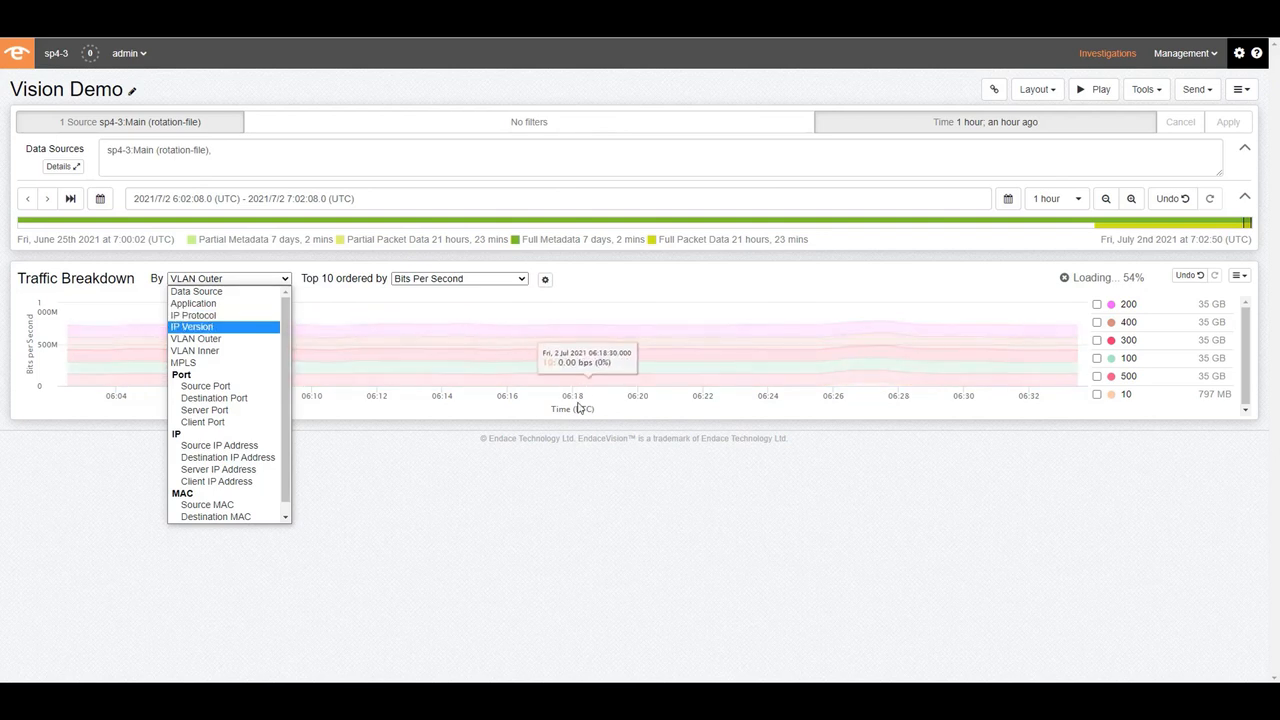
left_click(193, 303)
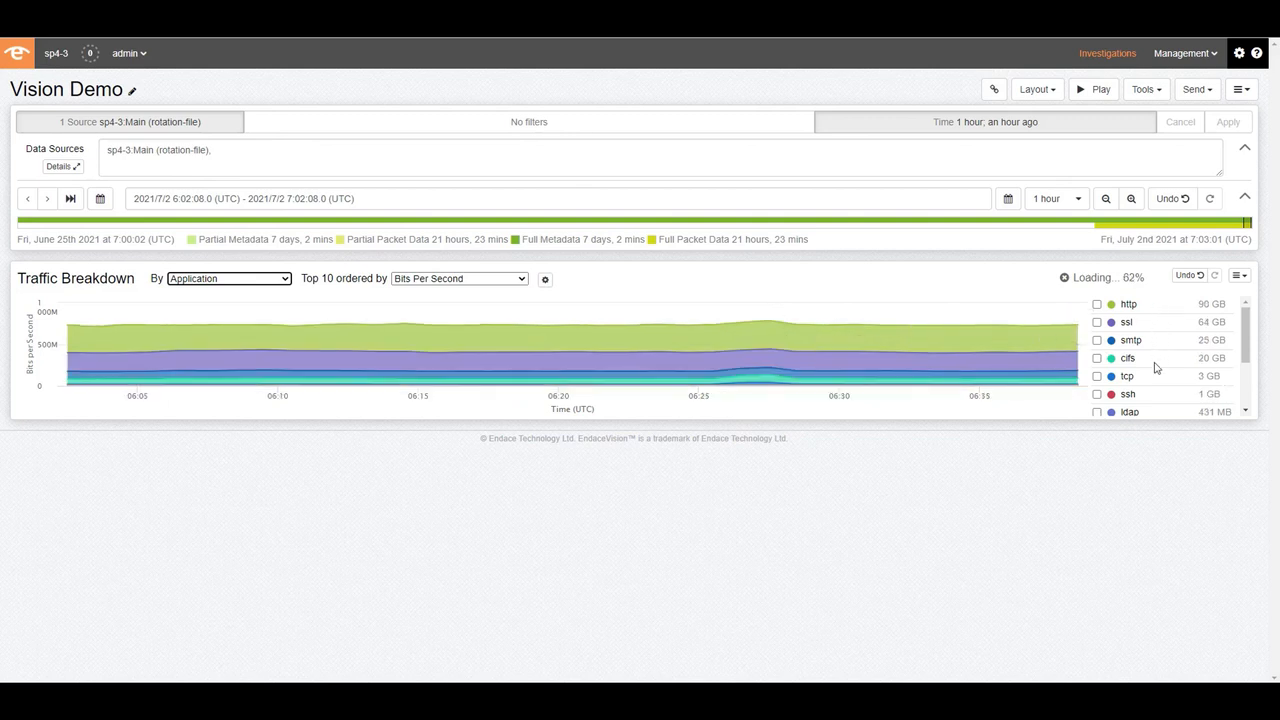
left_click(545, 280)
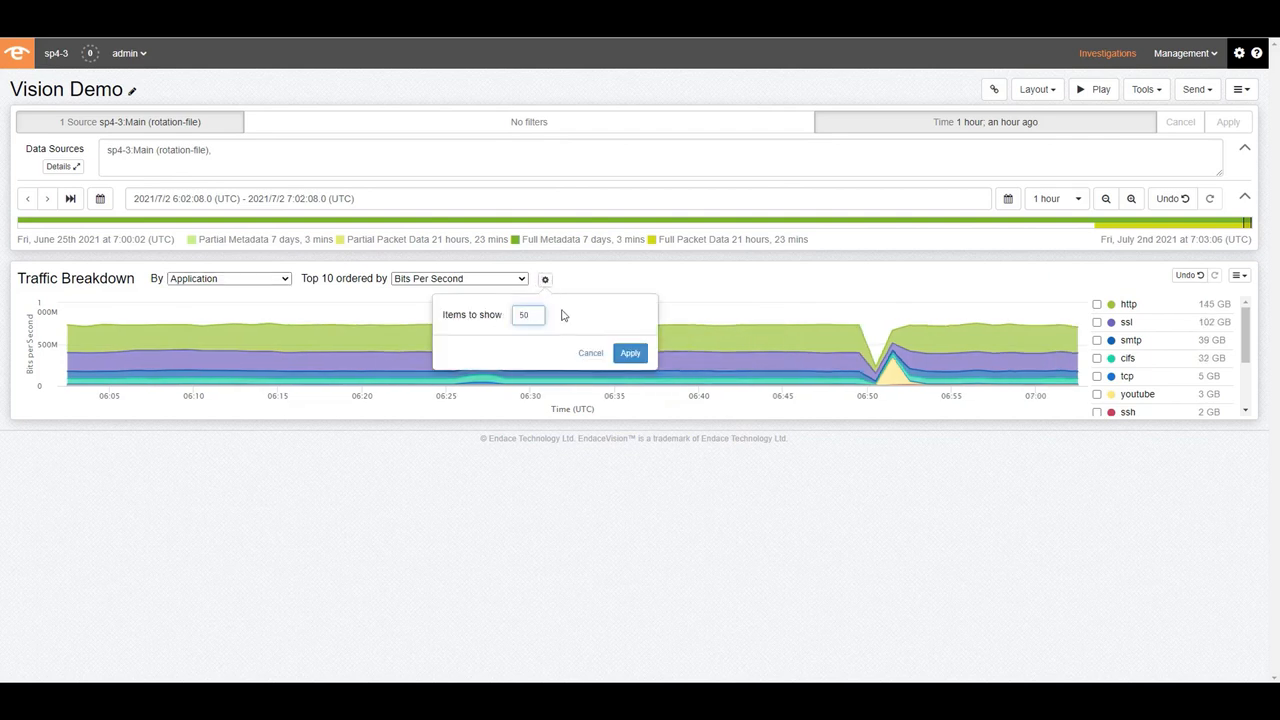
left_click(632, 354)
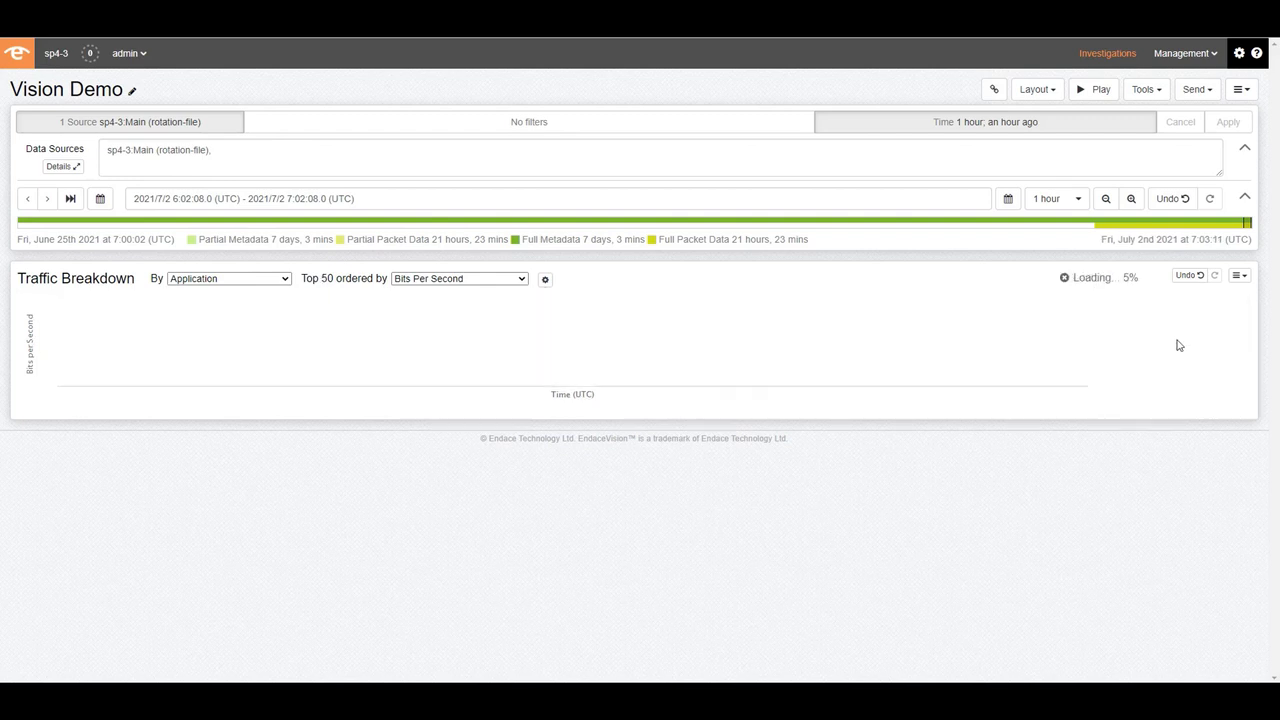
scroll(1177, 345, "down", 5)
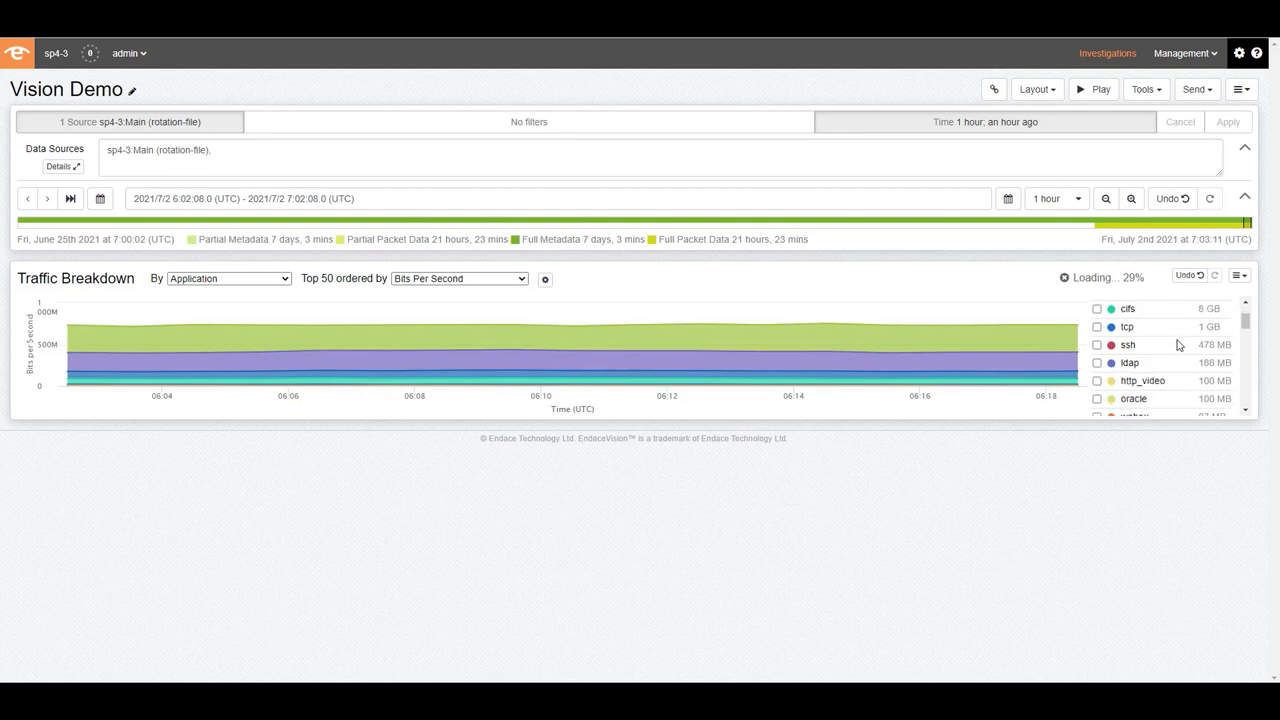
scroll(1177, 343, "down", 10)
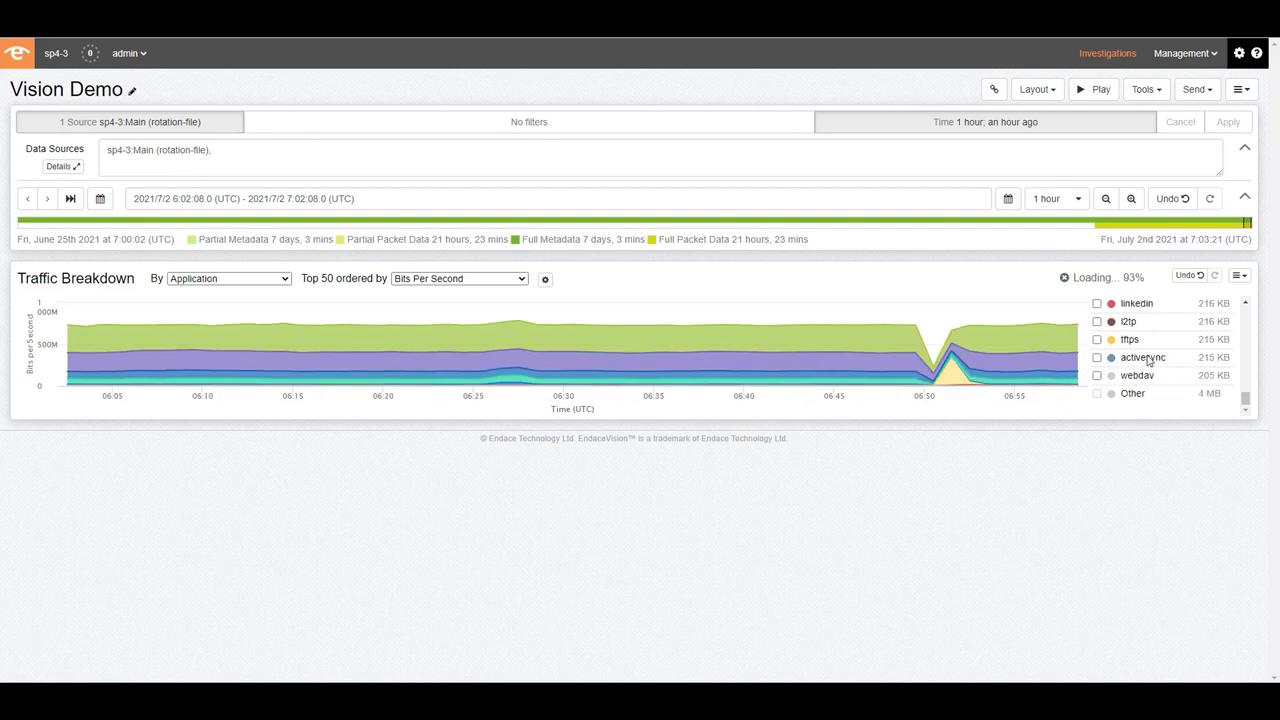
scroll(1148, 360, "up", 10)
scroll(1148, 360, "up", 5)
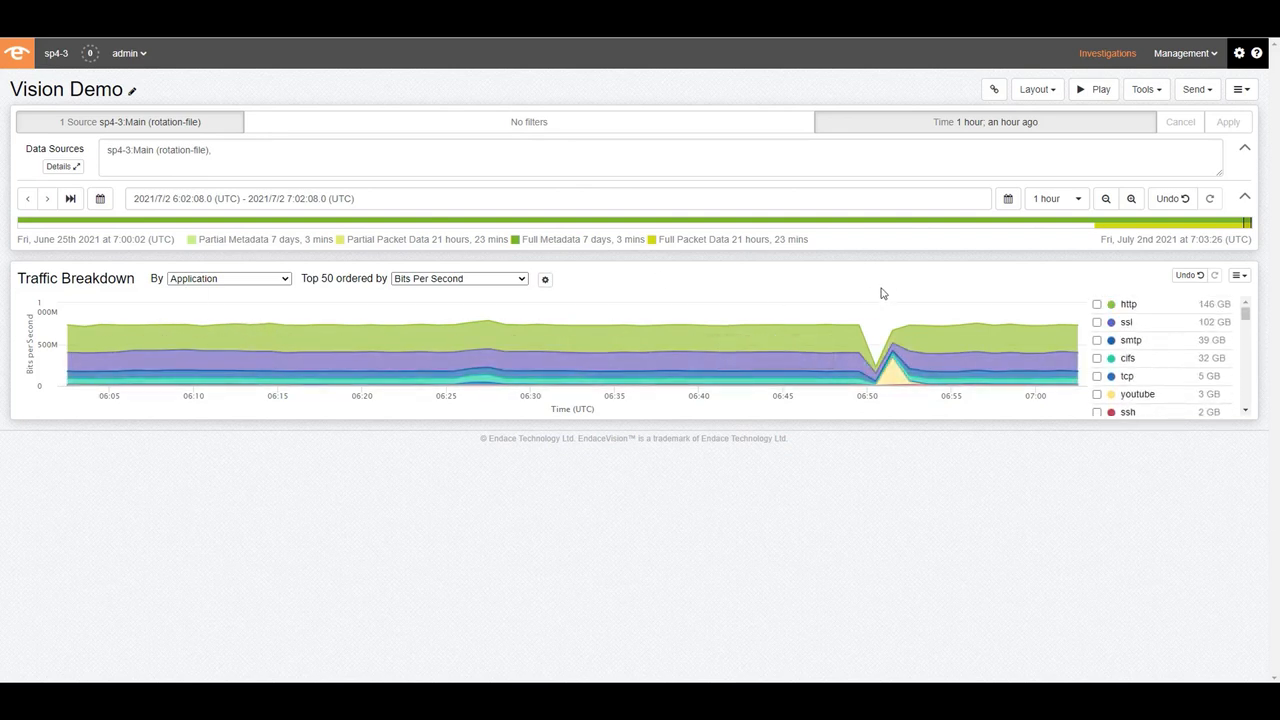
- Add the Conversations tool and set its number of items to show to 20
left_click(1158, 90)
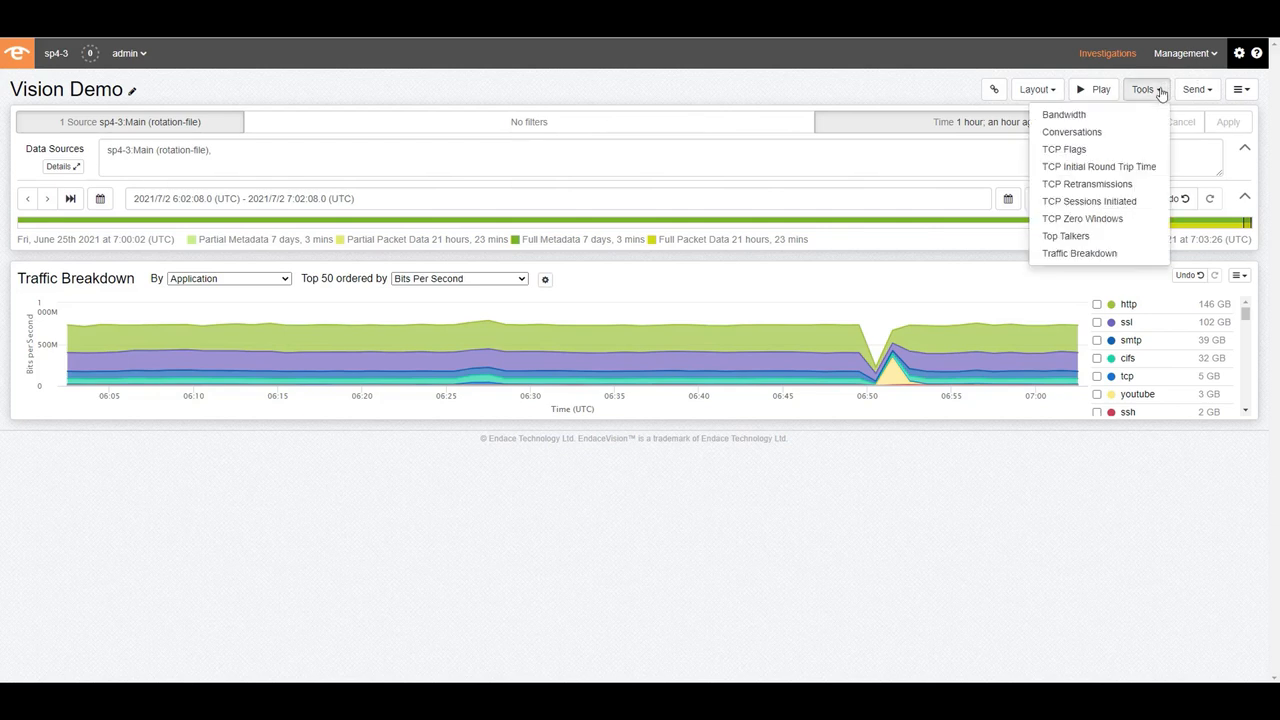
left_click(1095, 133)
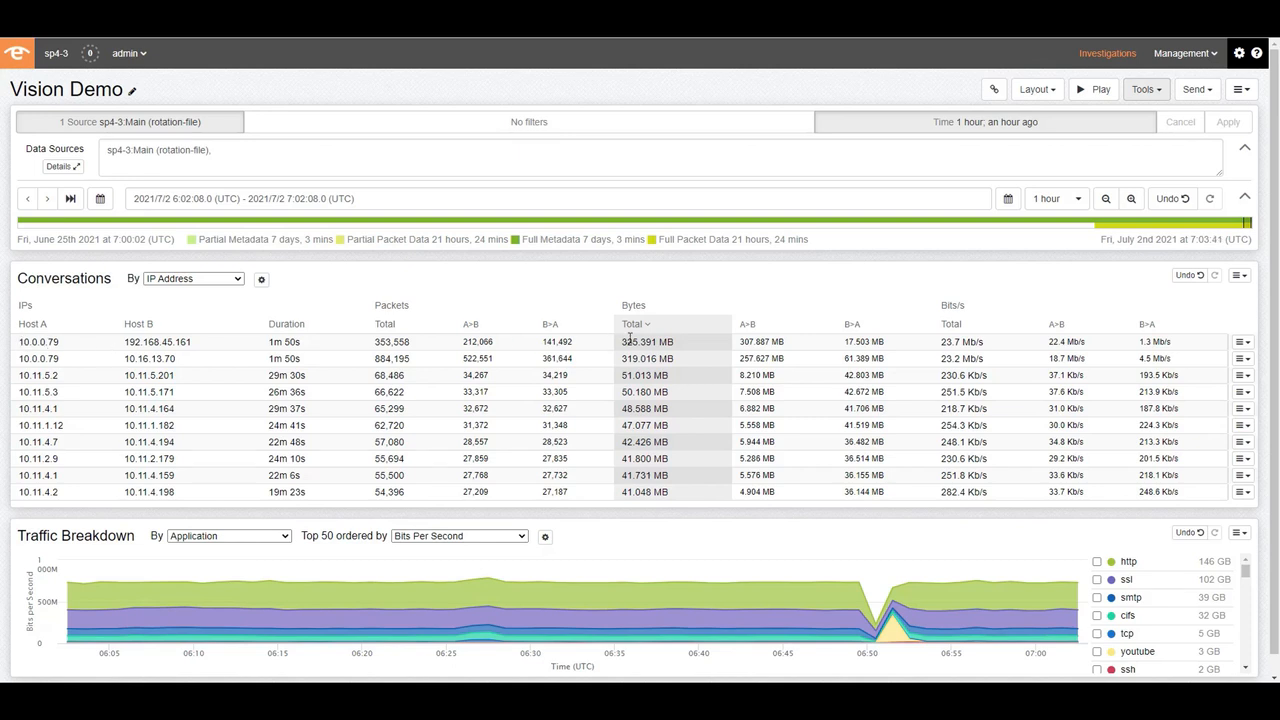
left_click(261, 279)
left_click_drag(253, 316, 231, 315)
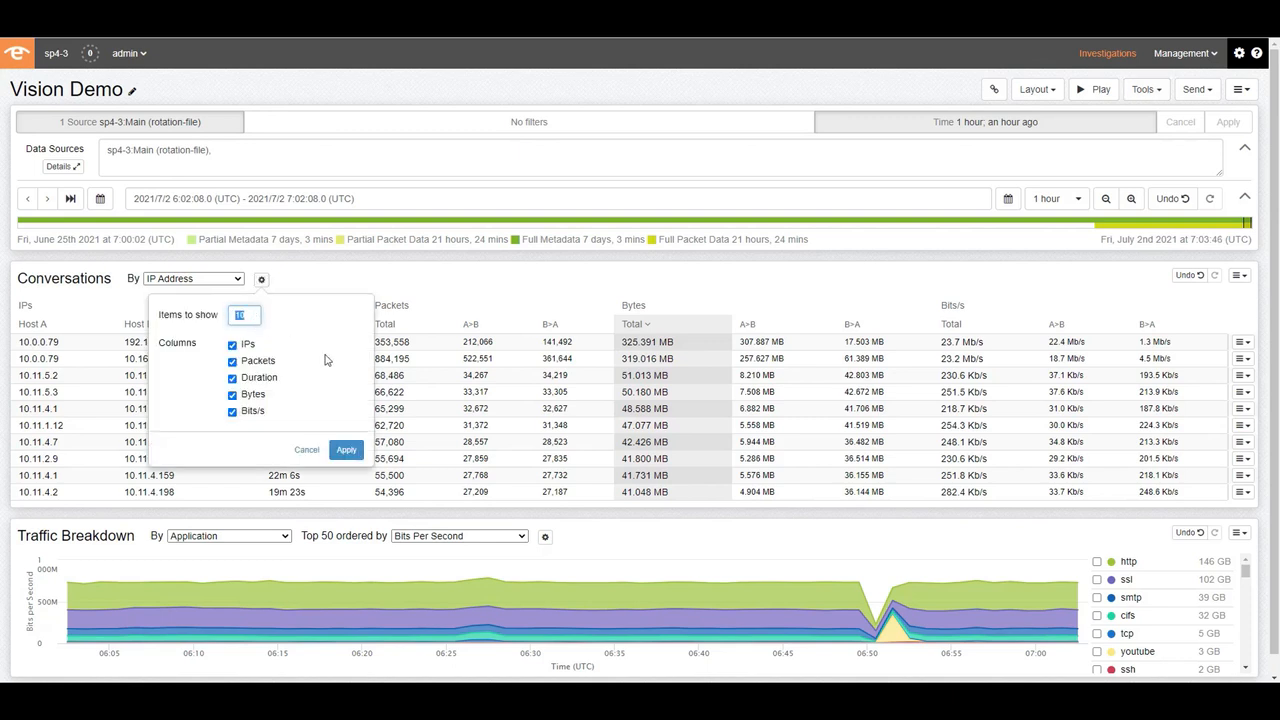
left_click(346, 450)
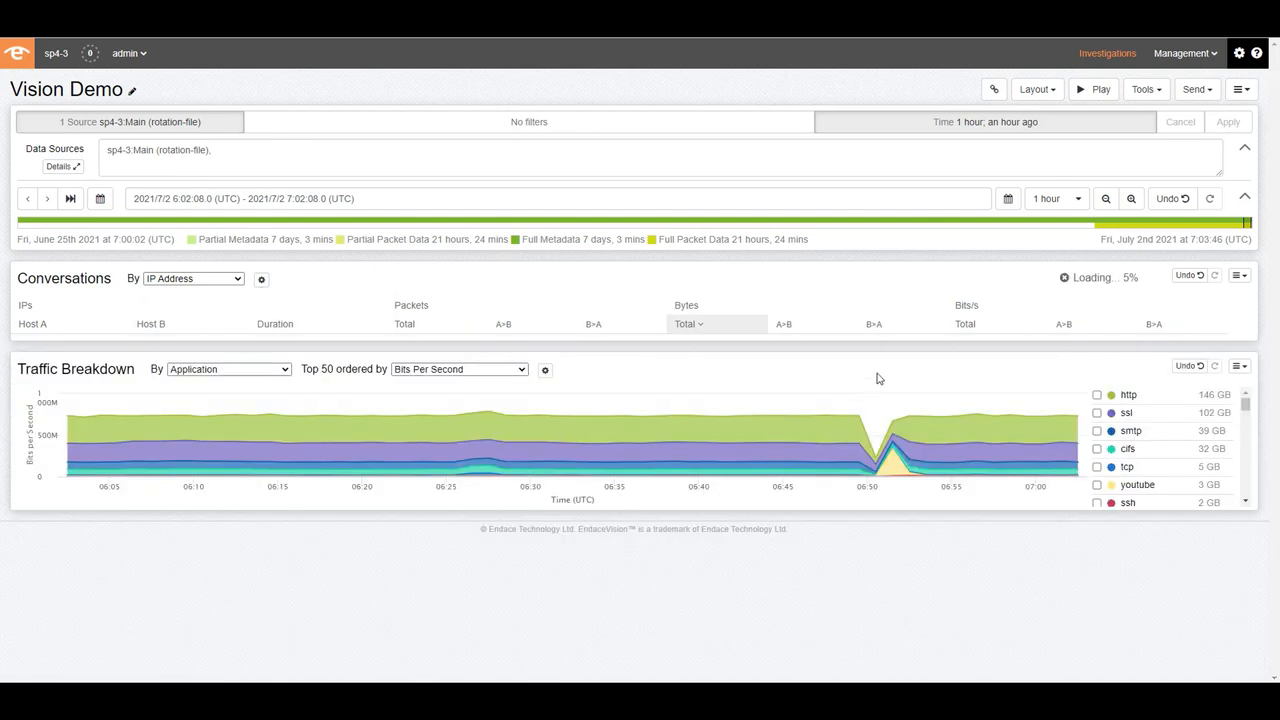
scroll(752, 428, "down", 5)
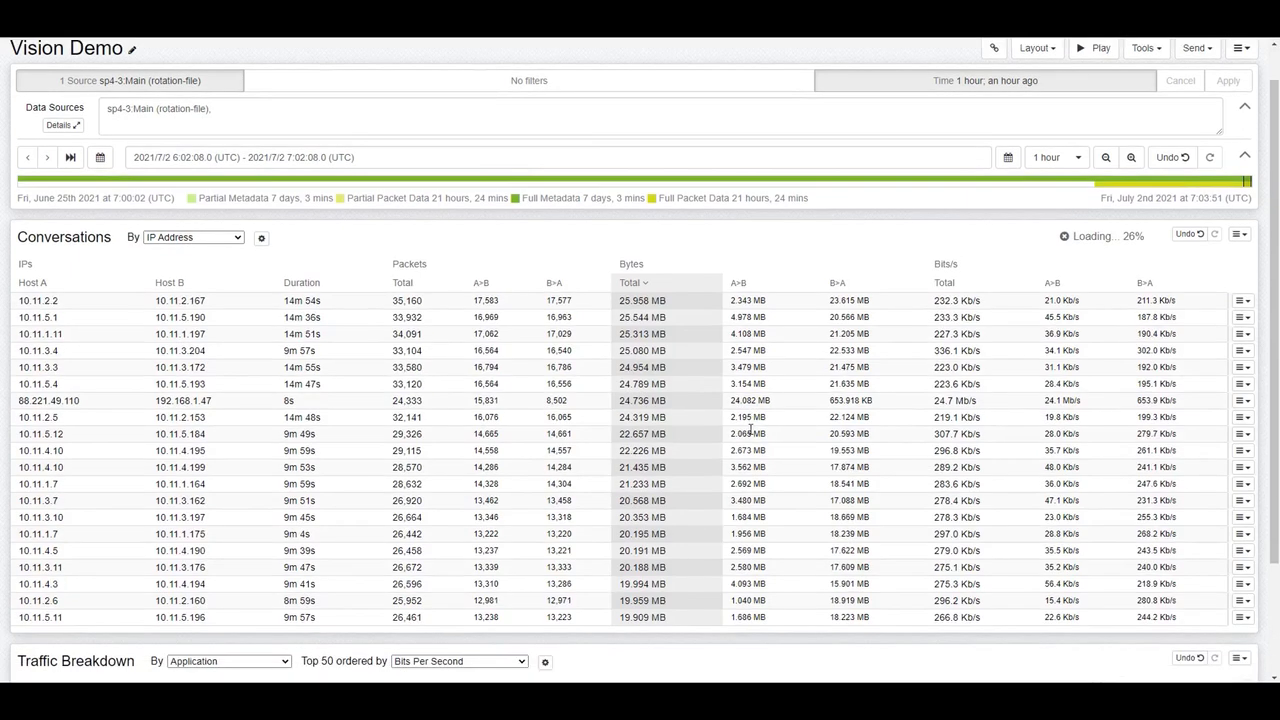
scroll(750, 428, "up", 5)
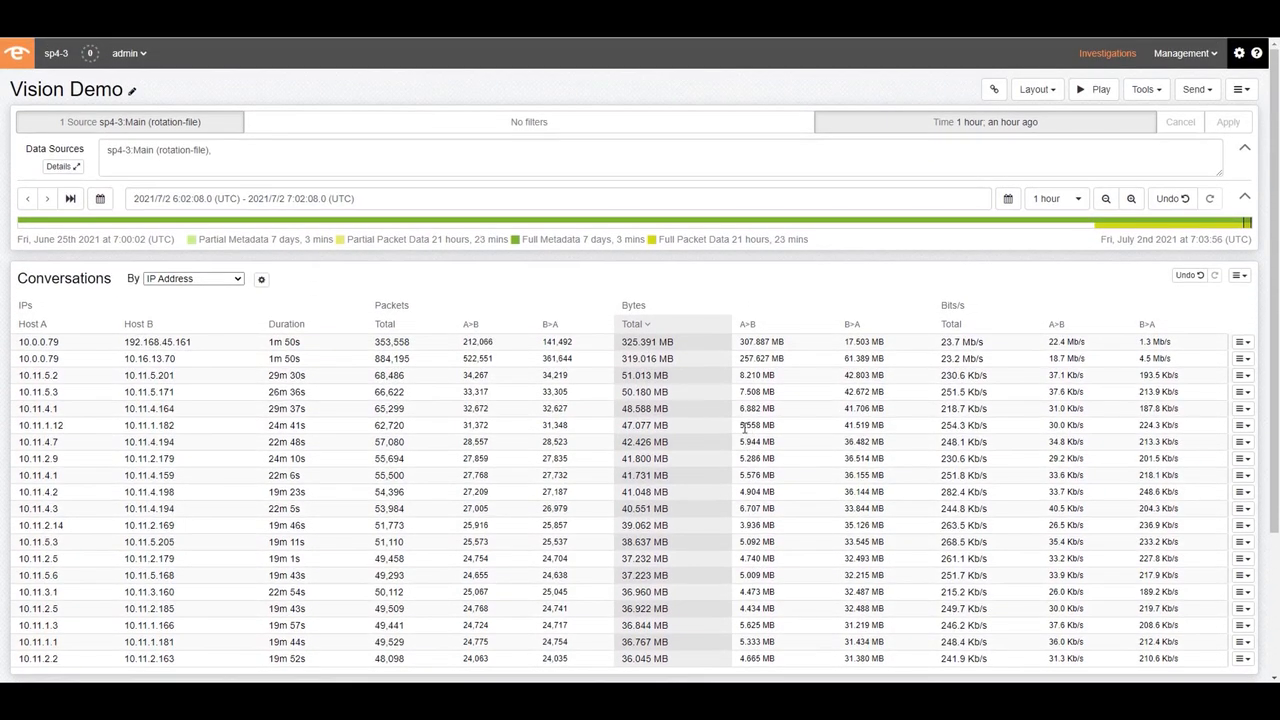
scroll(745, 428, "down", 5)
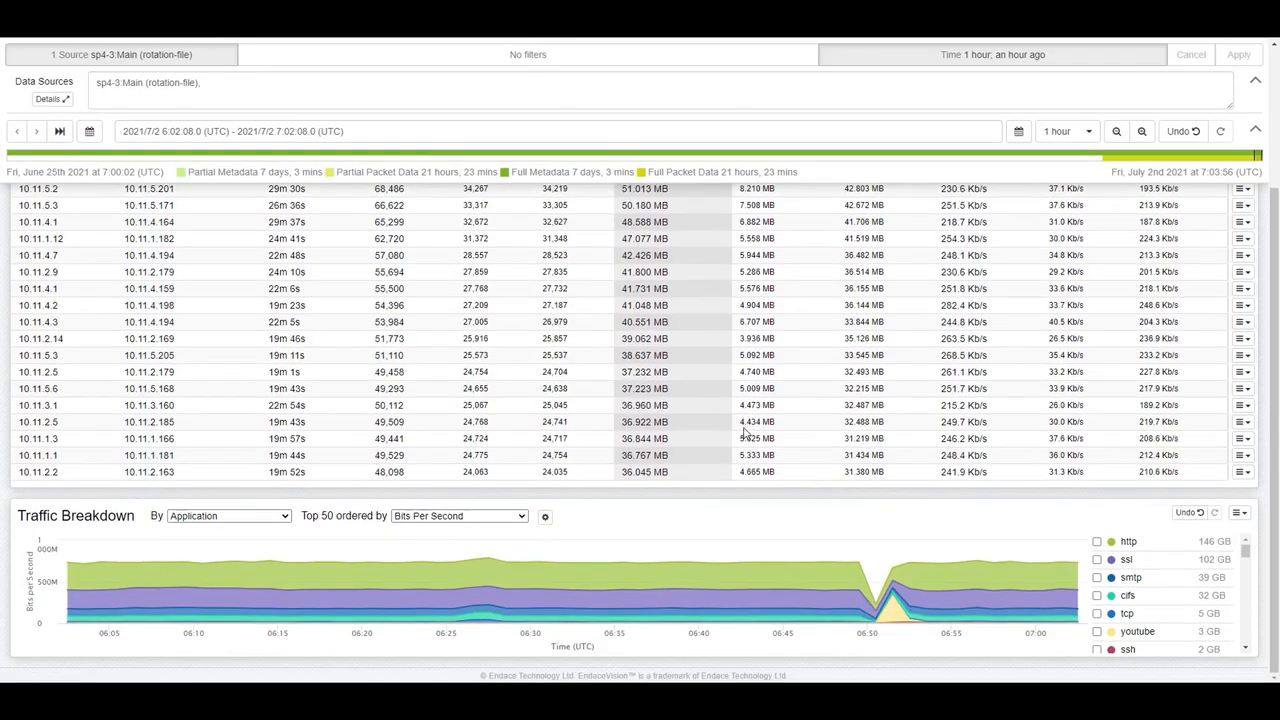
scroll(745, 430, "up", 5)
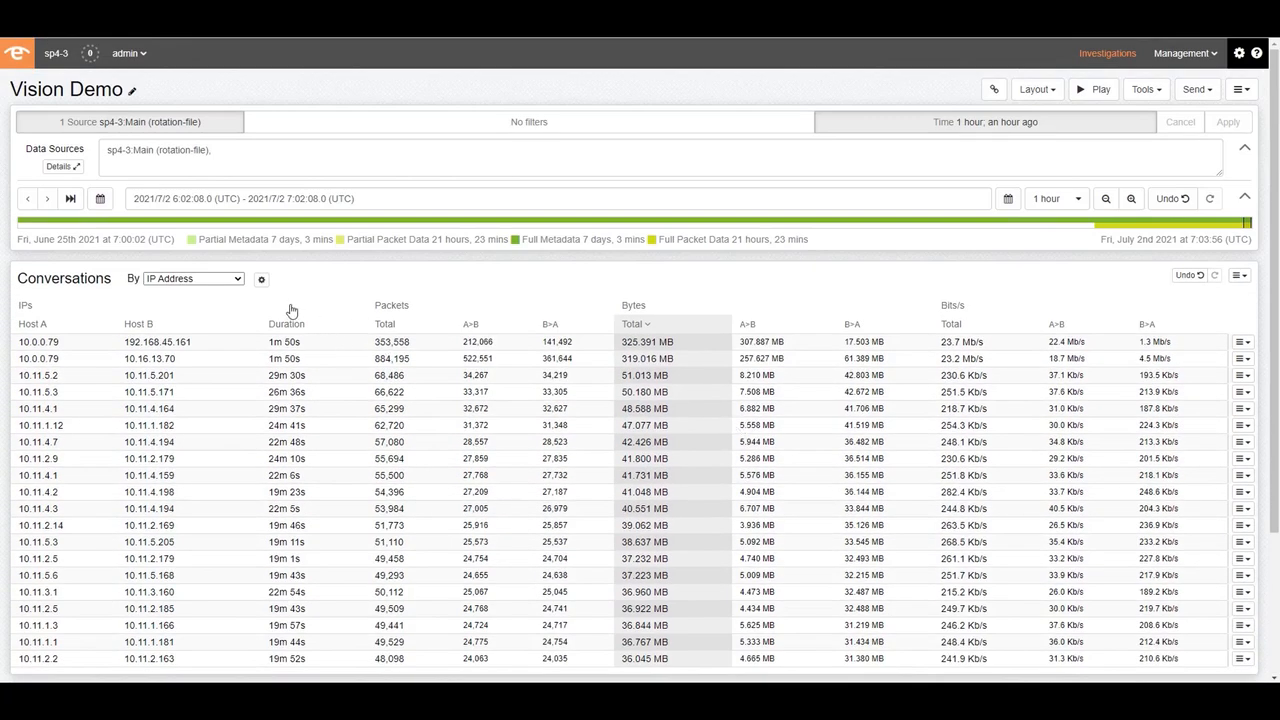
- Place Traffic Breakdown above Conversations in the layout and collapse the data source and time sections of the filter bar
left_click(1055, 92)
left_click_drag(884, 182, 846, 157)
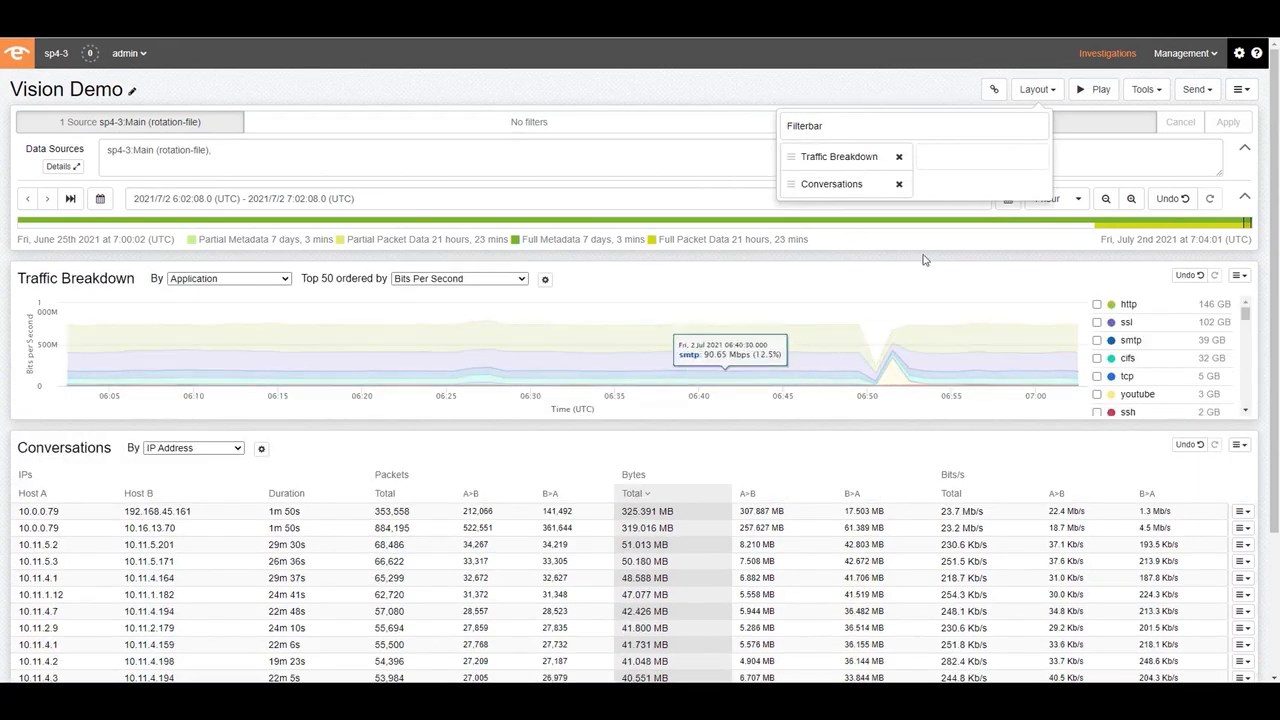
left_click(1245, 149)
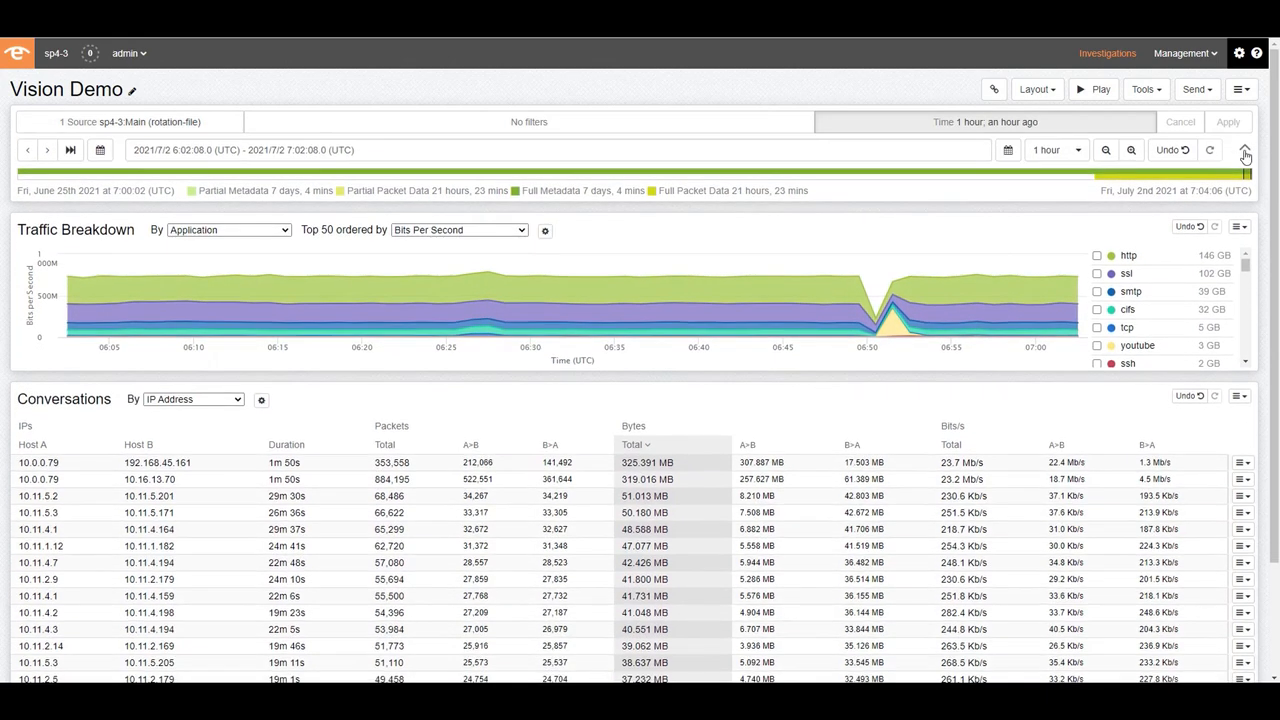
left_click(1245, 151)
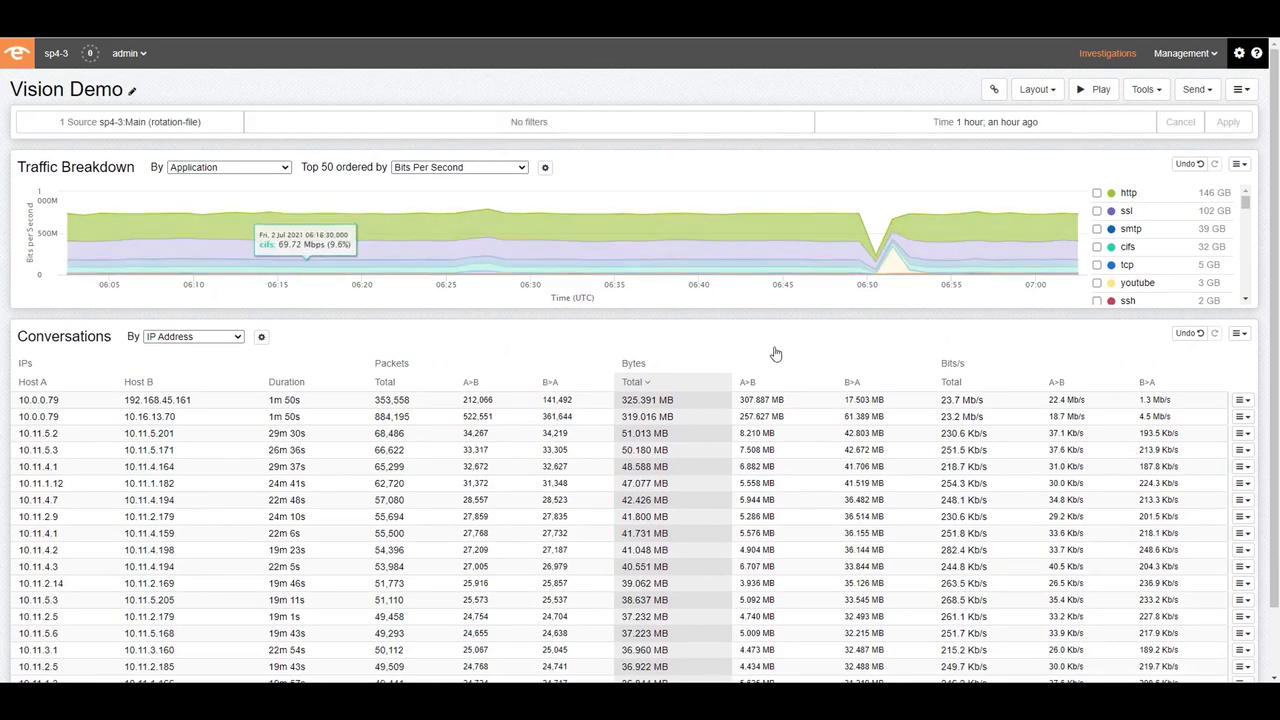
- Select youtube in the Traffic Breakdown to view its filter options, and view the first conversation's actions before clearing the selection
scroll(620, 478, "down", 1)
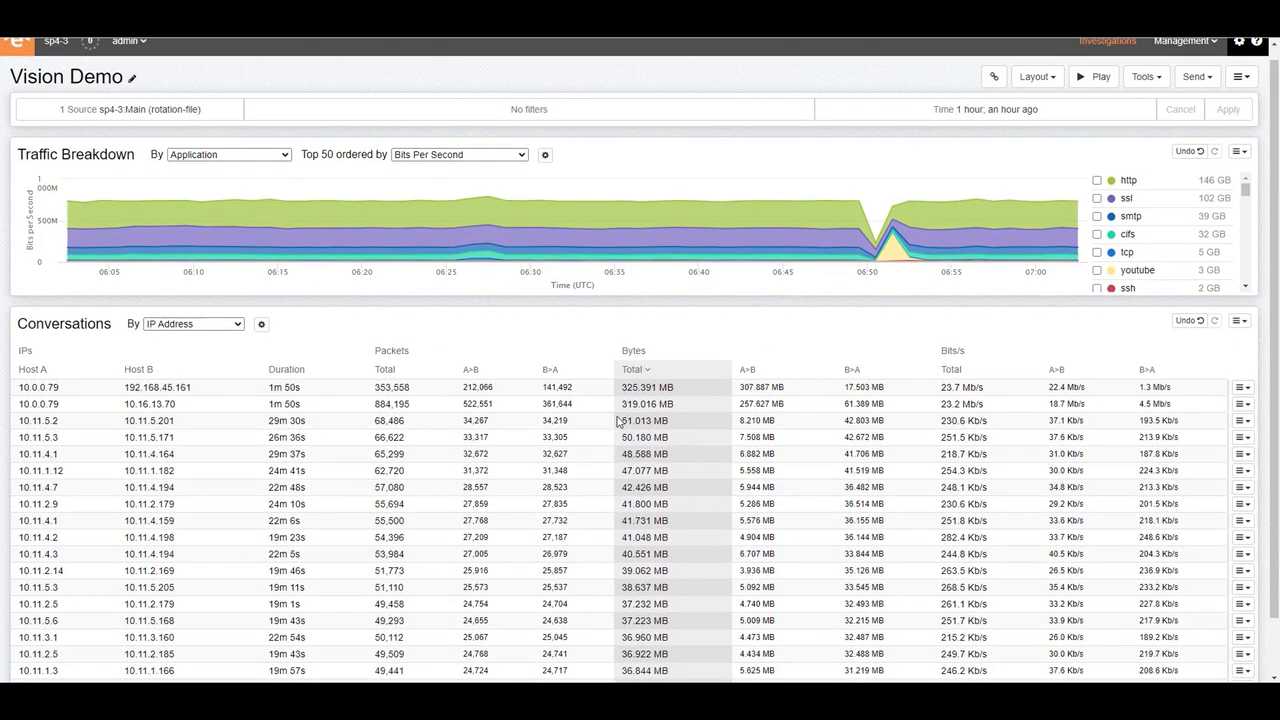
scroll(618, 423, "down", 2)
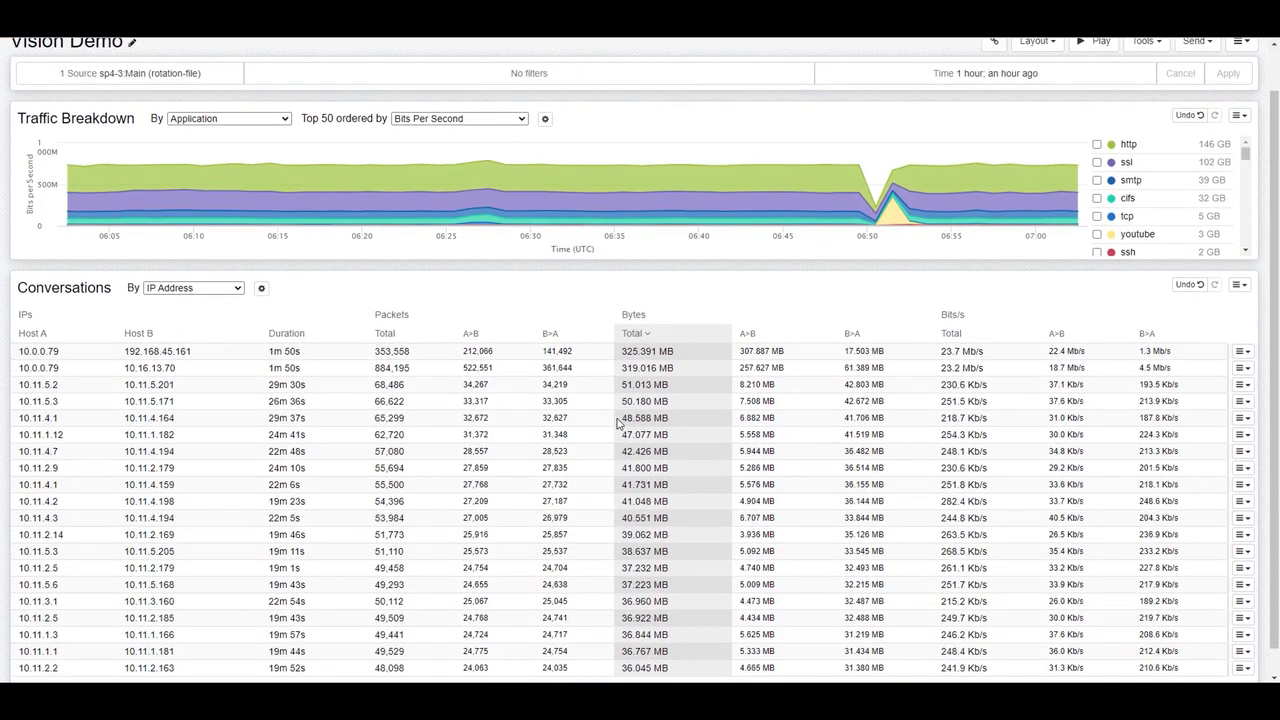
scroll(614, 424, "up", 3)
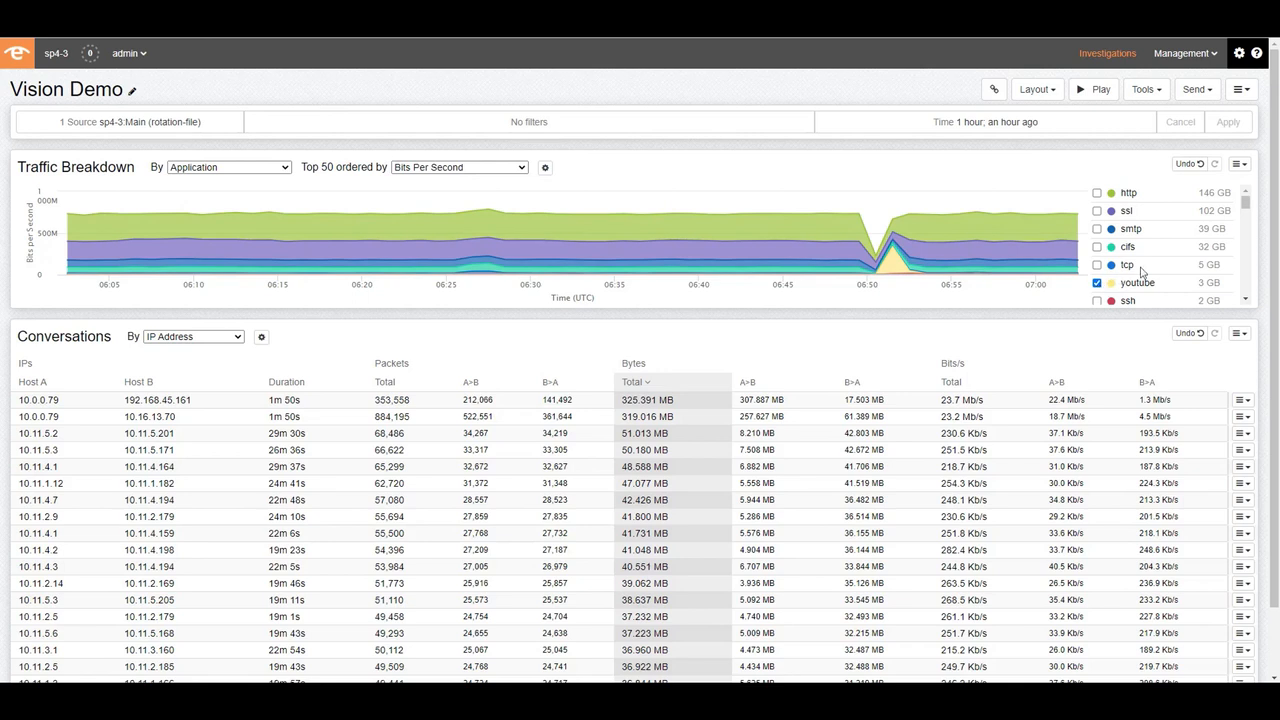
left_click(1238, 164)
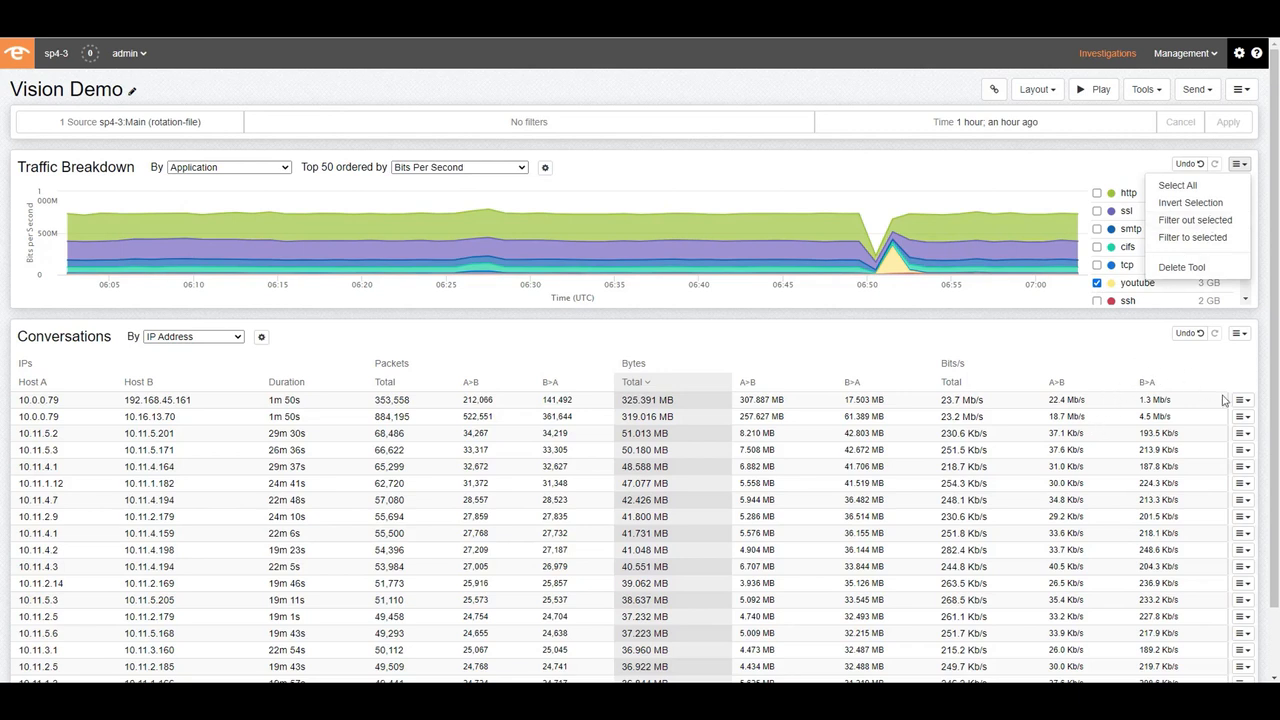
left_click(1241, 400)
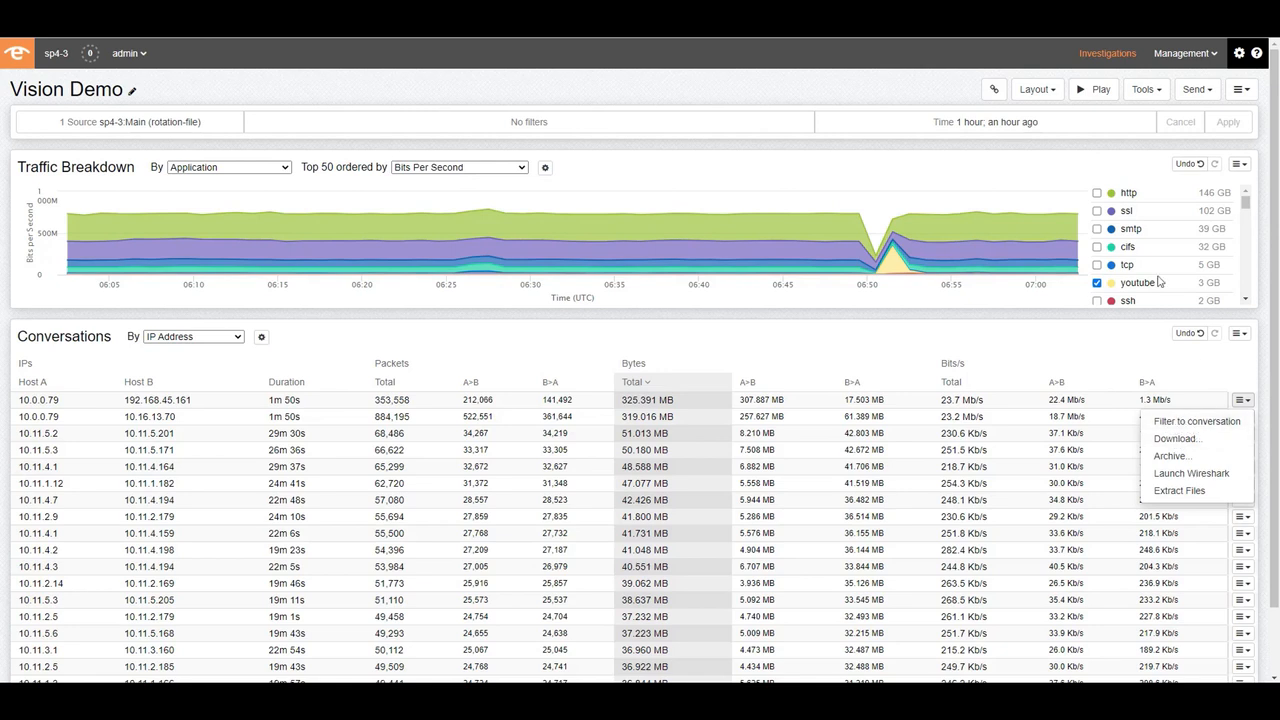
left_click(1097, 283)
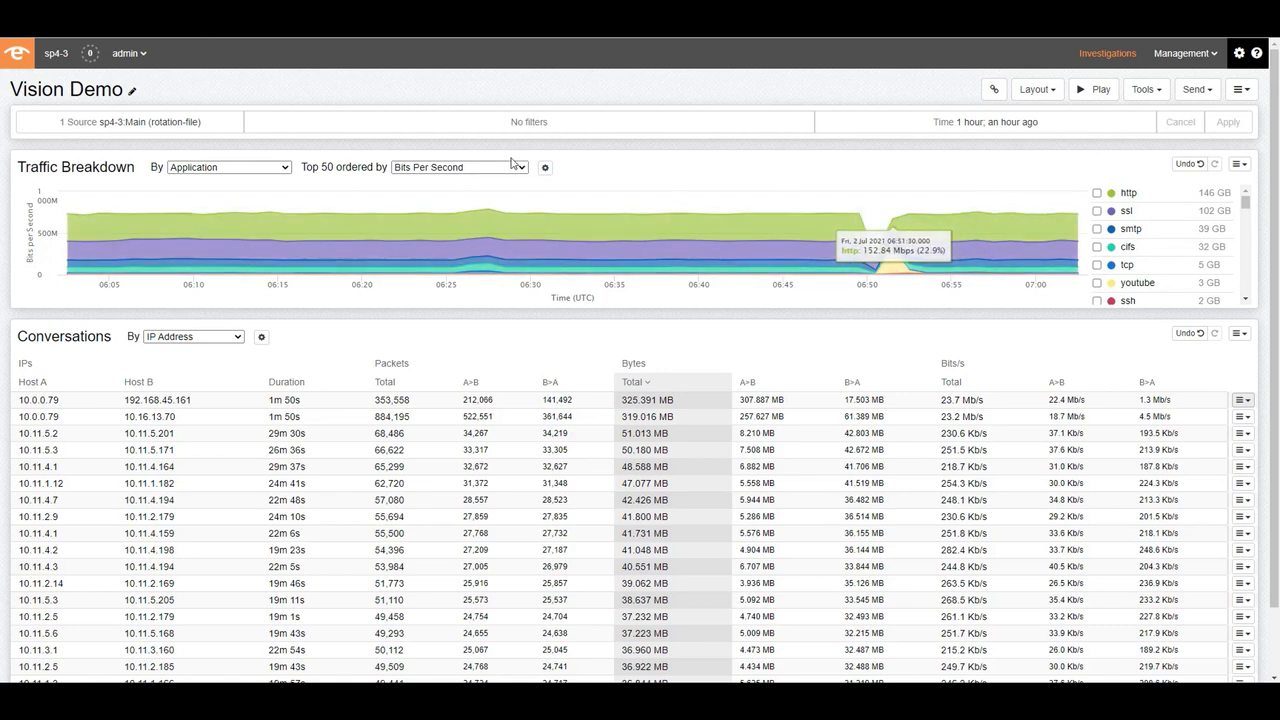
- Filter the investigation to traffic whose Application is cifs and apply the filter
left_click(515, 122)
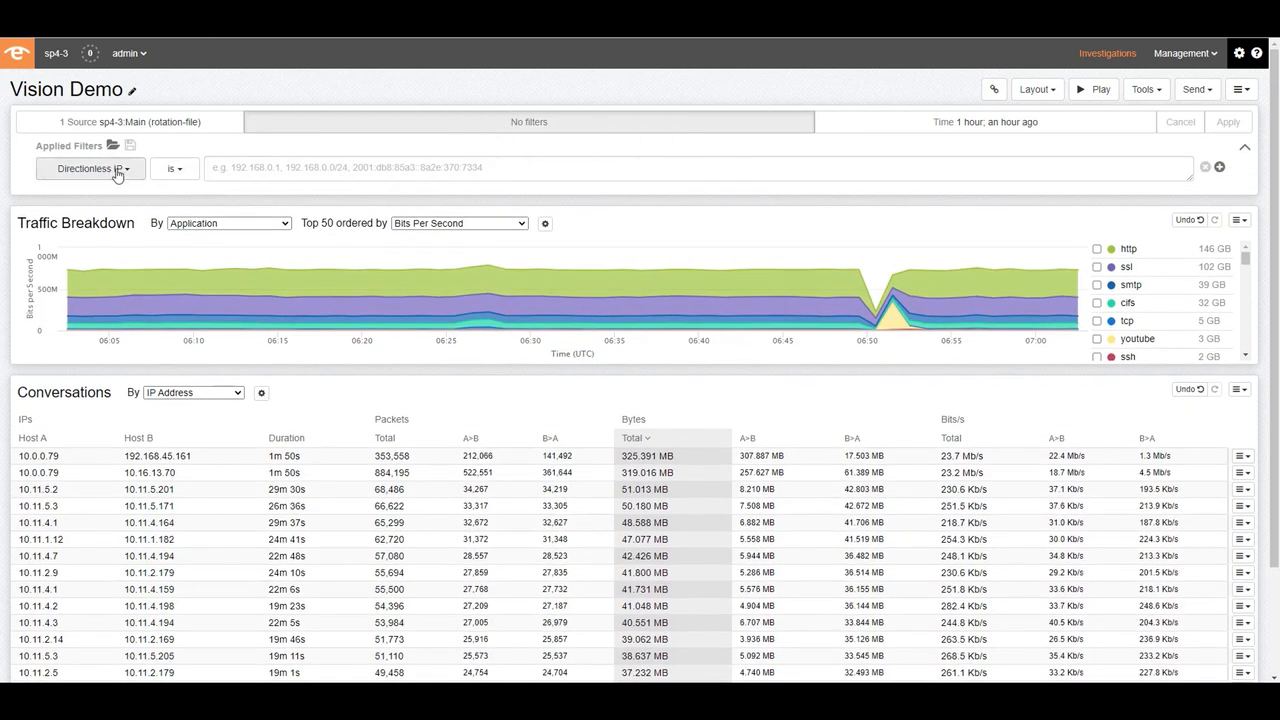
left_click(124, 170)
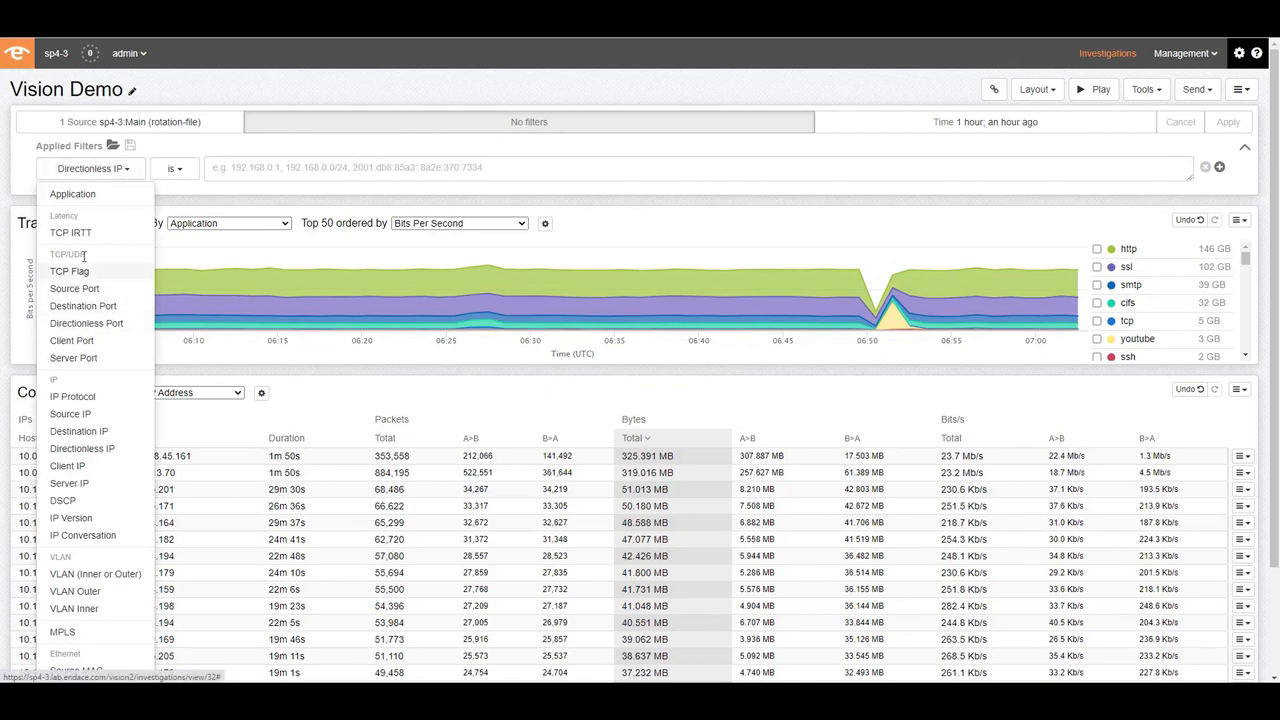
left_click(76, 194)
left_click(257, 167)
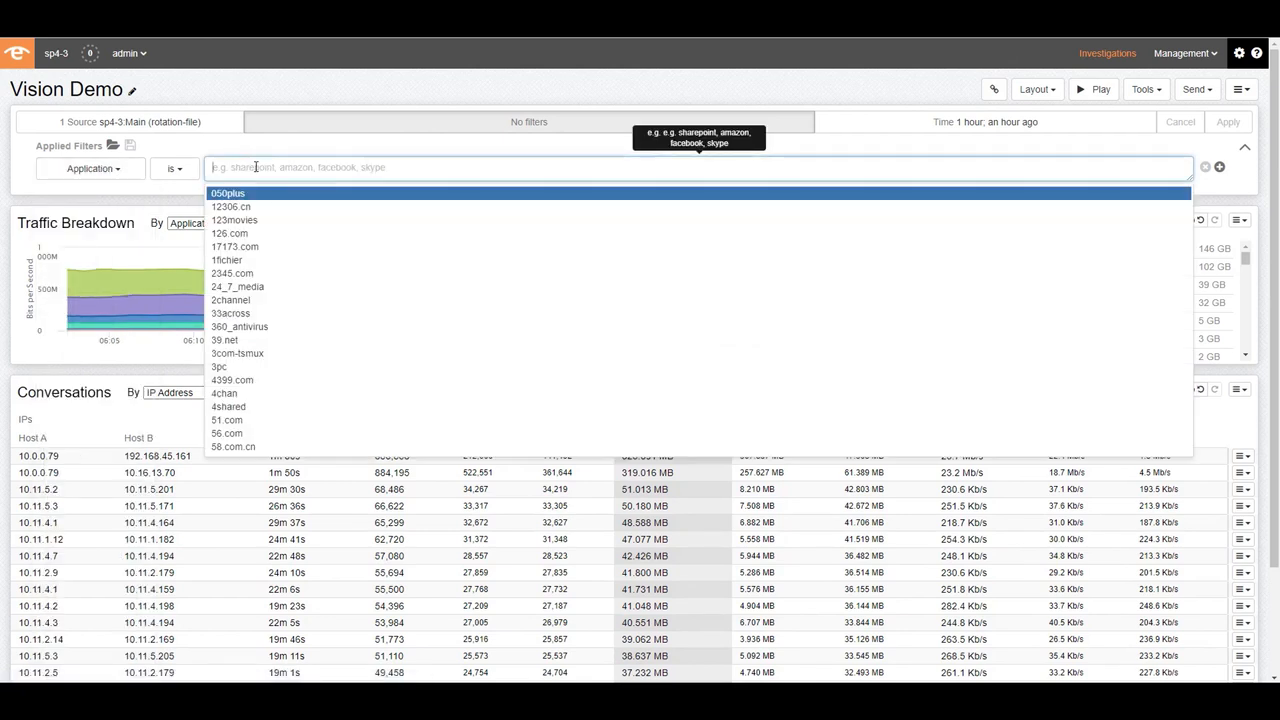
type("cifs")
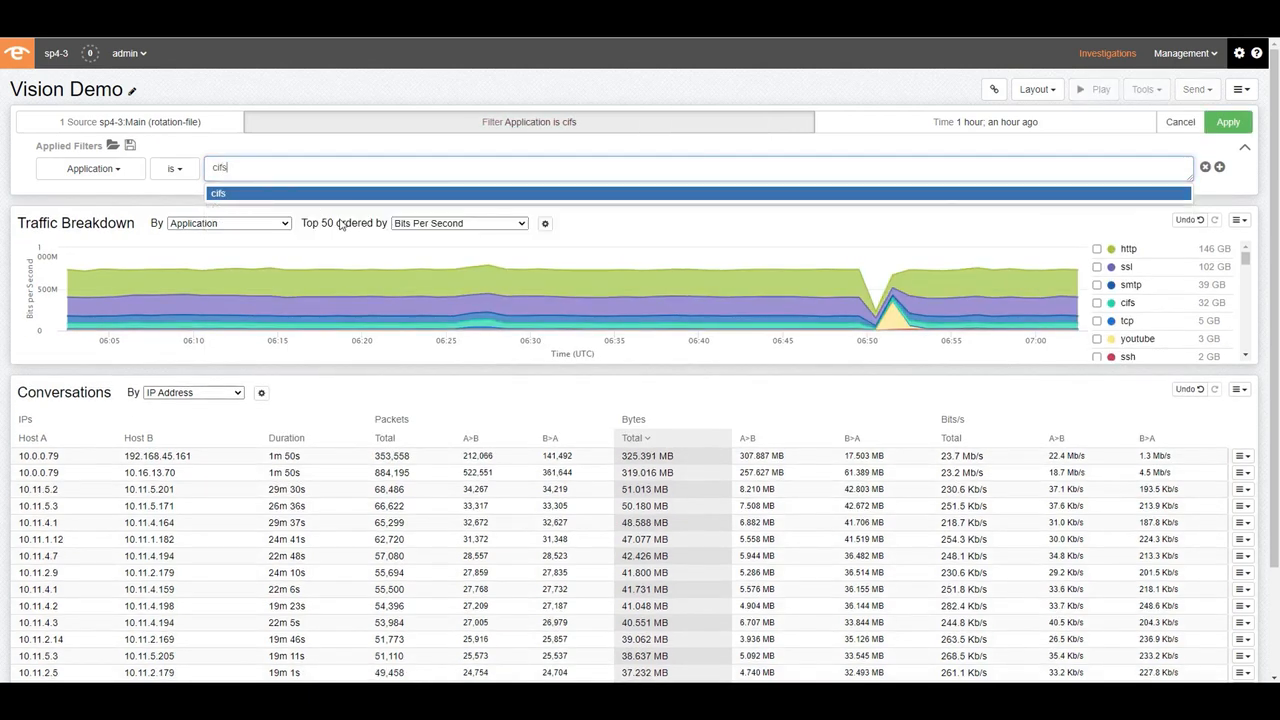
key("Return")
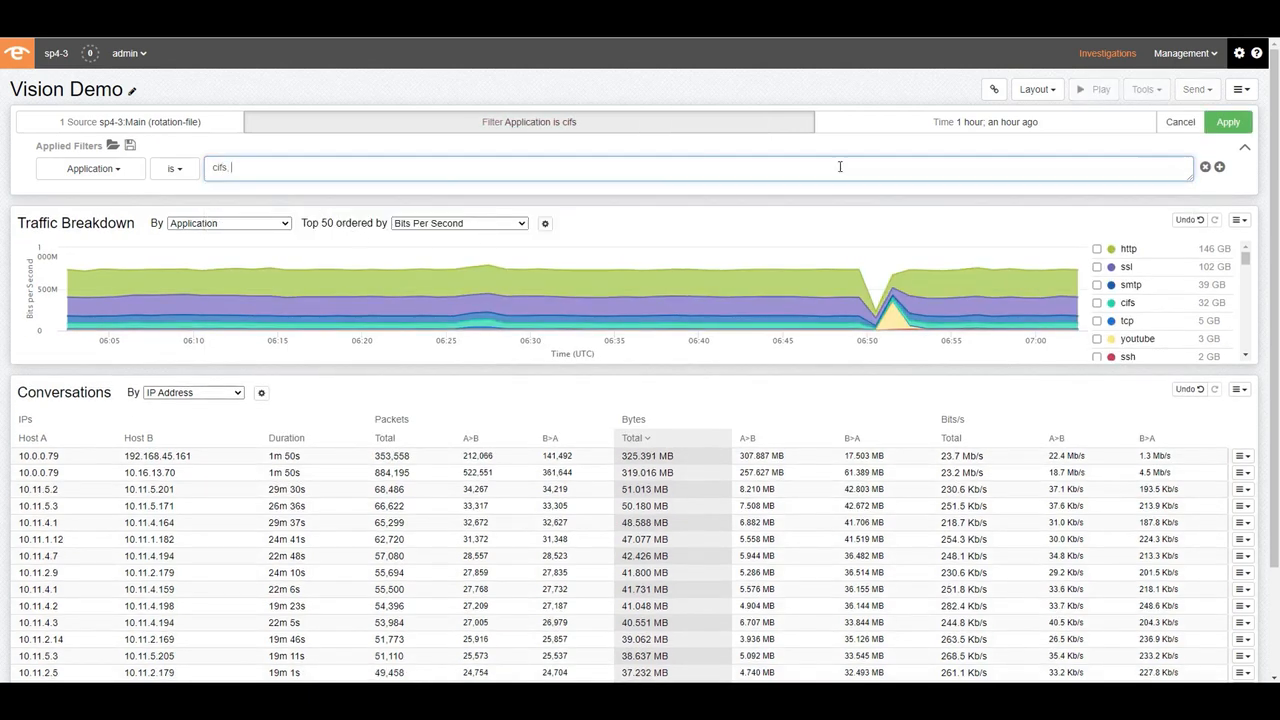
left_click(1229, 122)
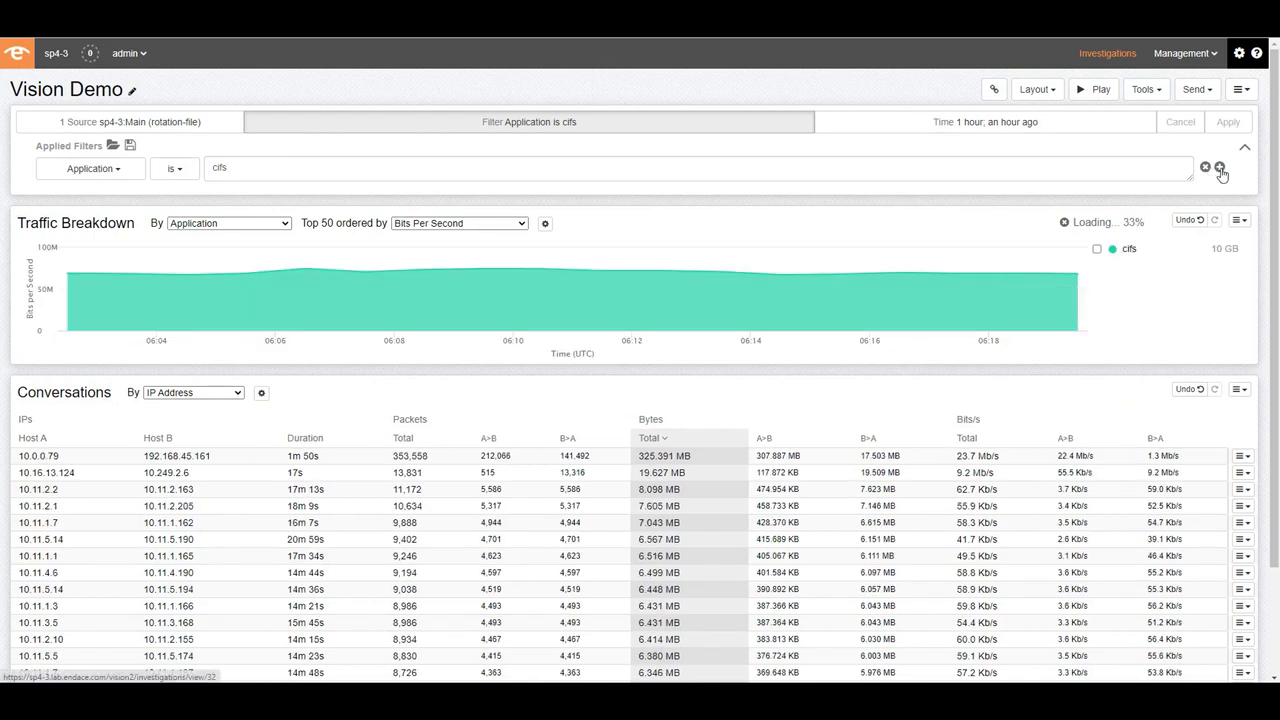
- Add a second filter condition, Directionless IP is 10.0.0.79, using Host A of the first conversation, and apply it
double_click(47, 455)
key("ctrl+c")
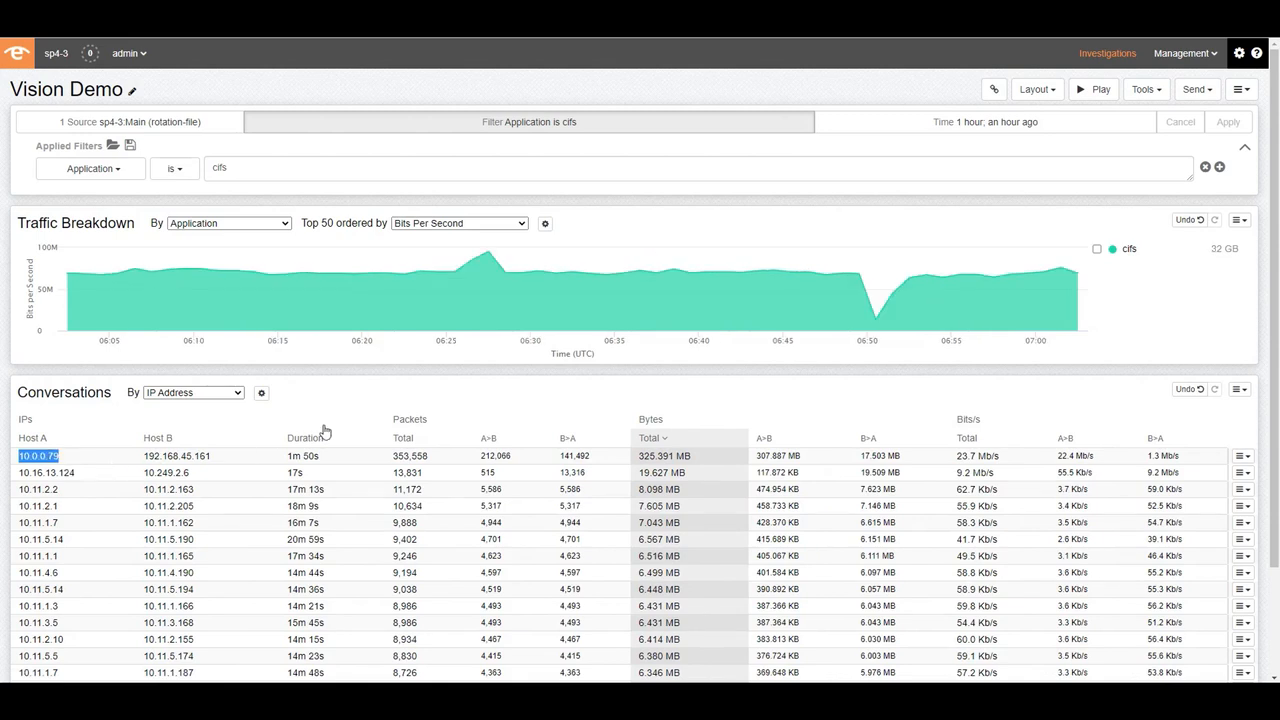
left_click(1220, 168)
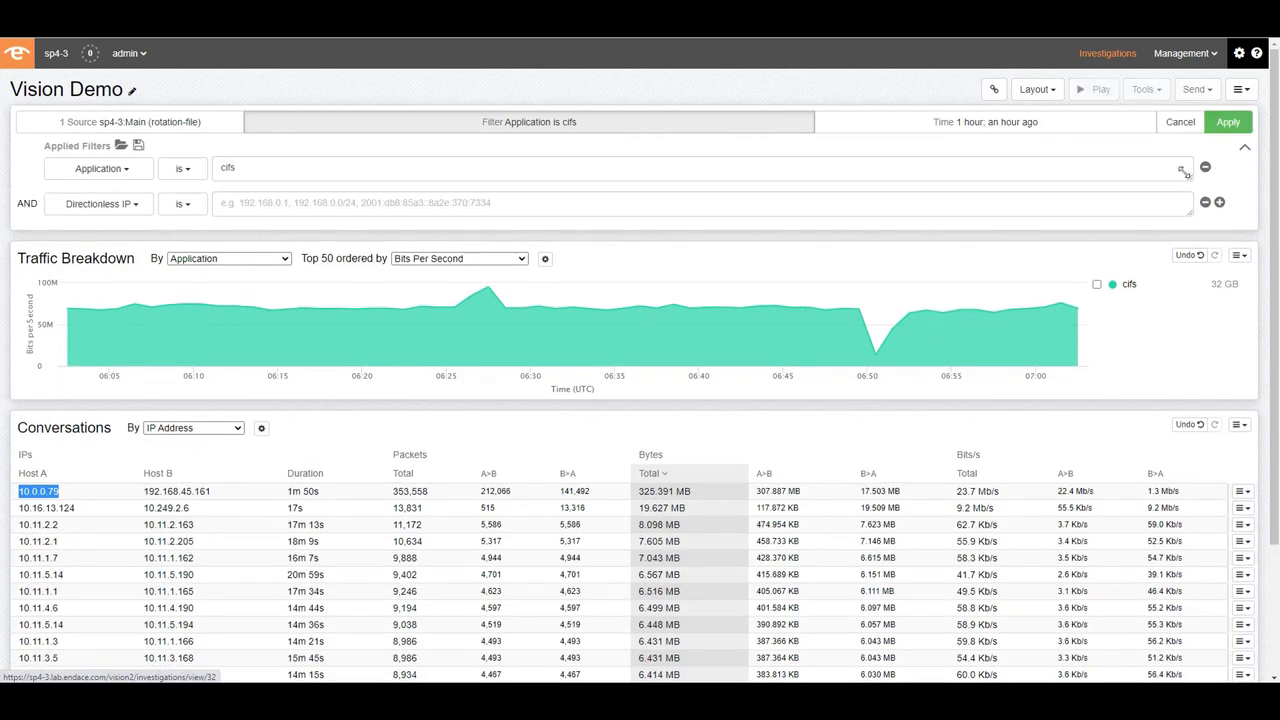
left_click(140, 206)
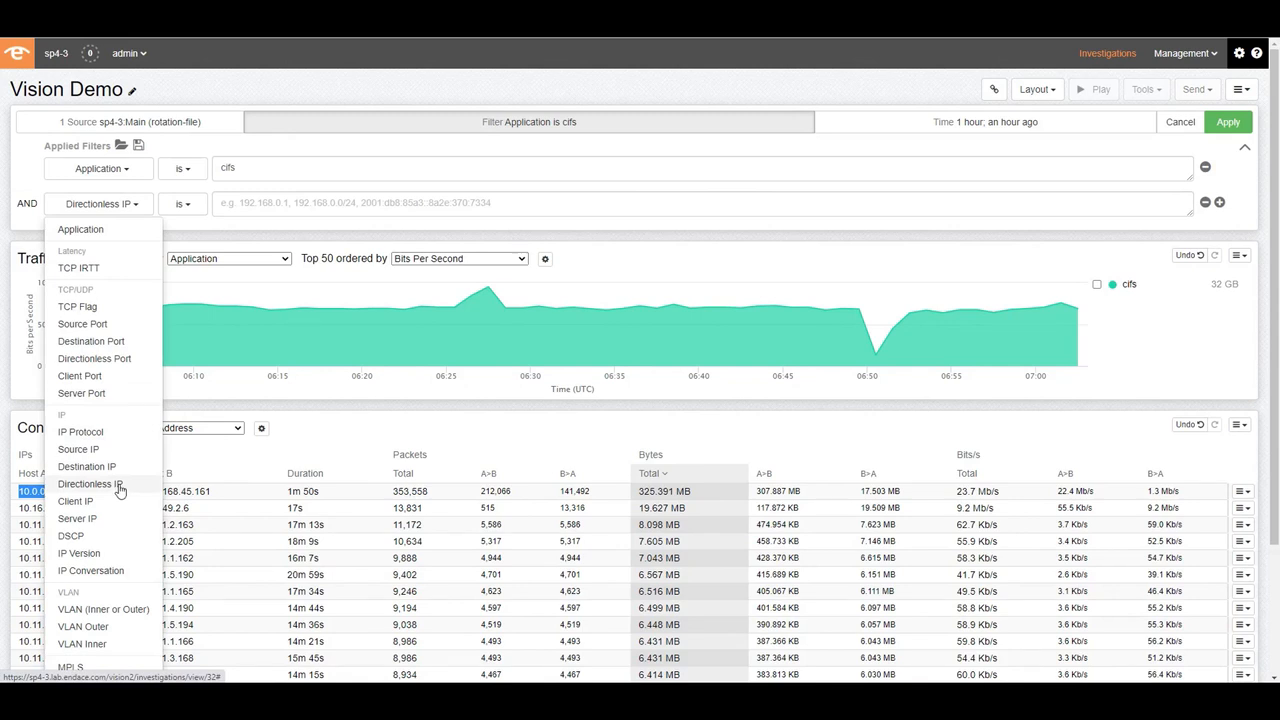
left_click(295, 203)
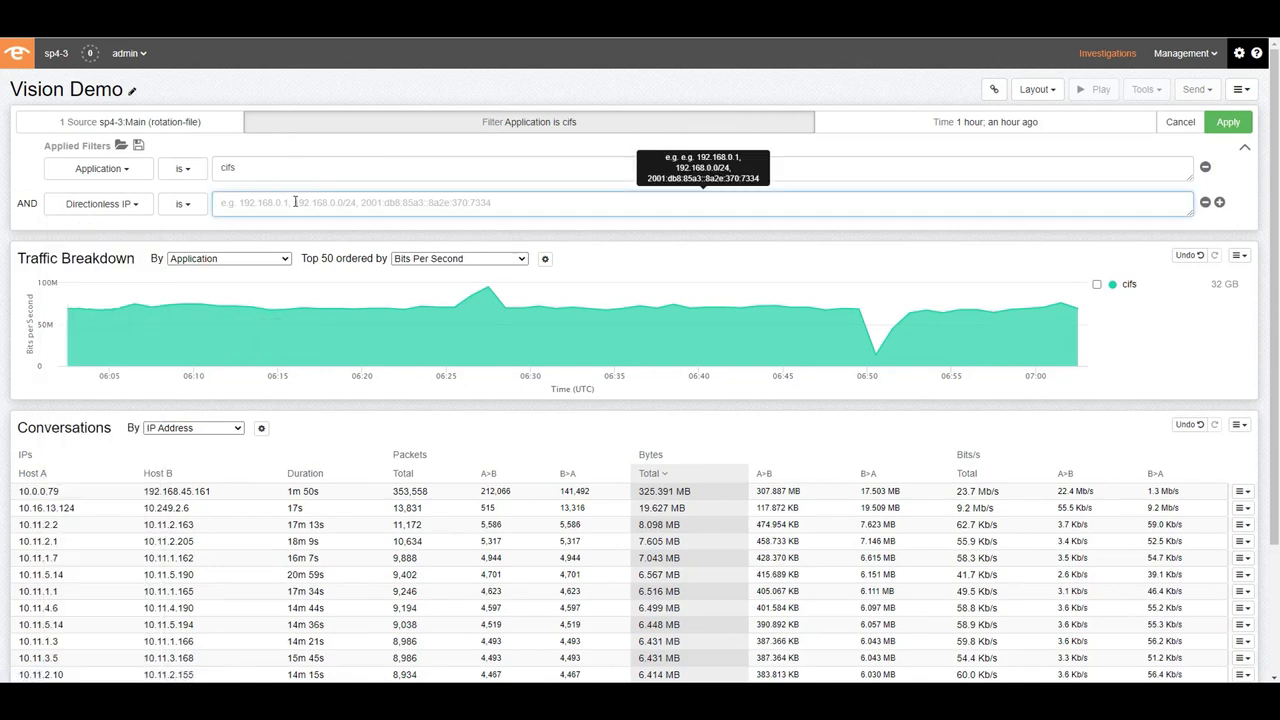
key("ctrl+v")
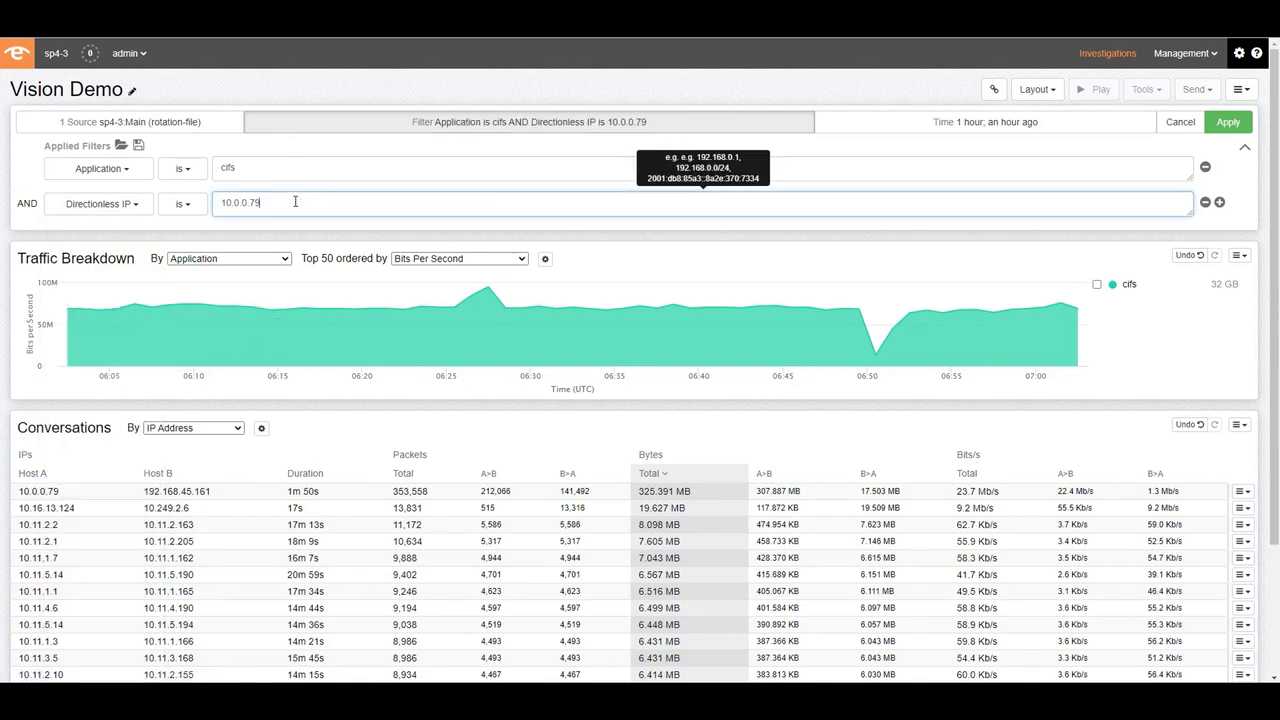
left_click(1228, 121)
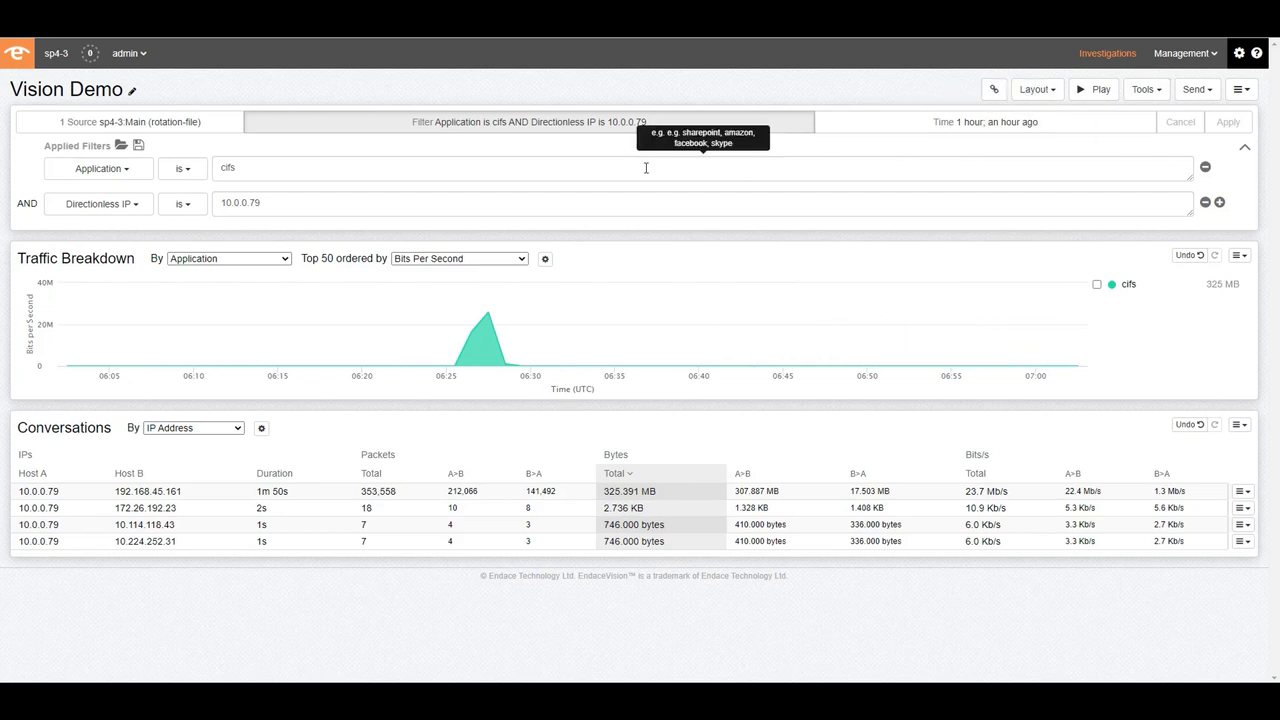
- Remove the Application condition, change the Directionless IP filter to 201.56.77.98 and apply it
left_click(1205, 168)
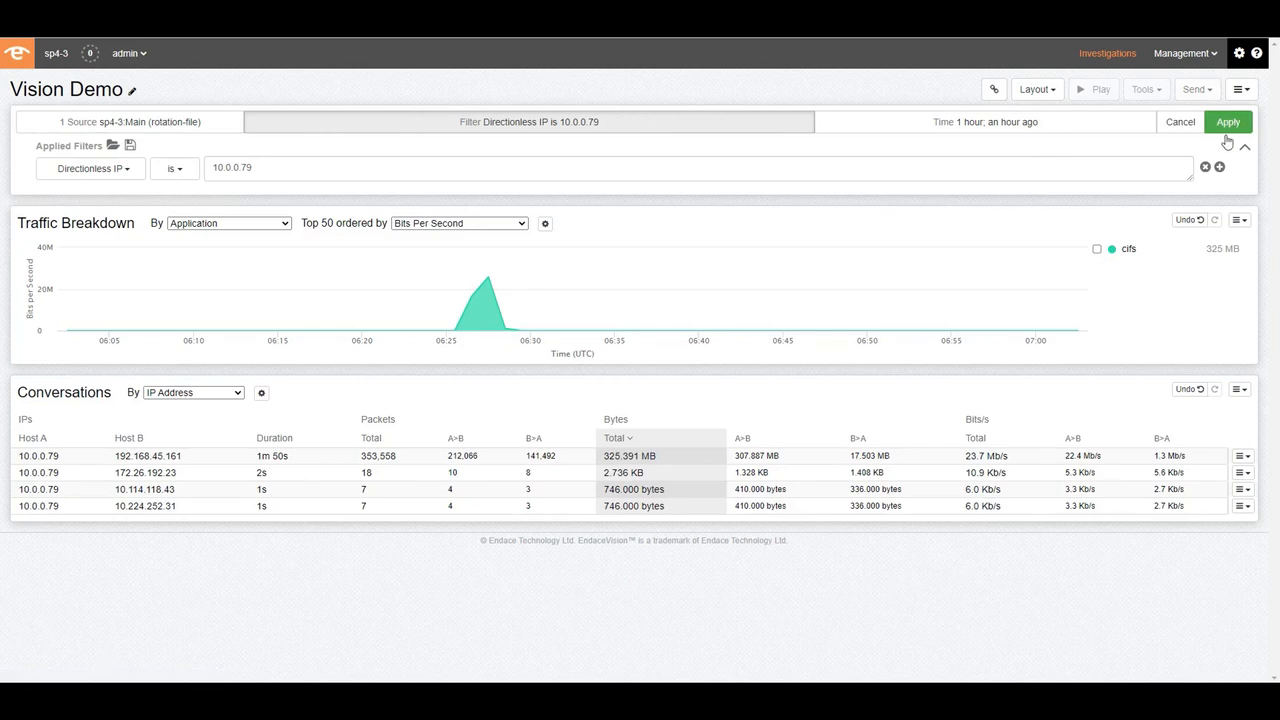
left_click(238, 170)
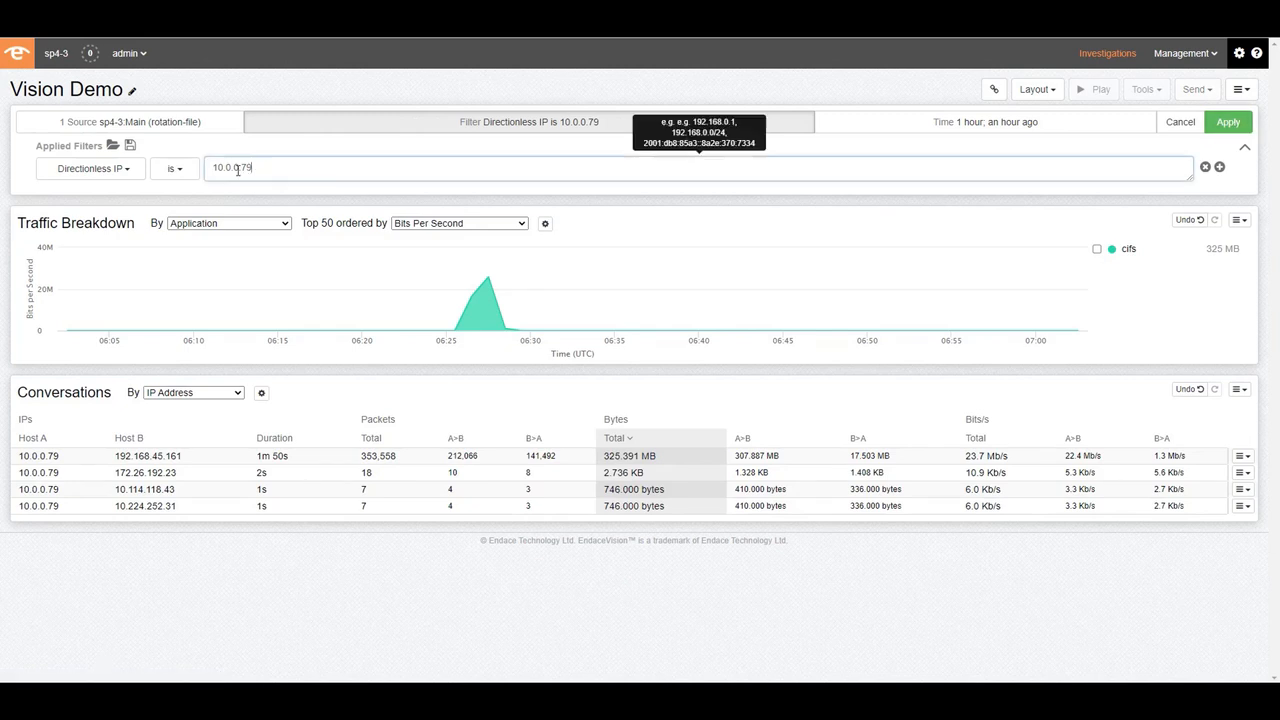
double_click(238, 170)
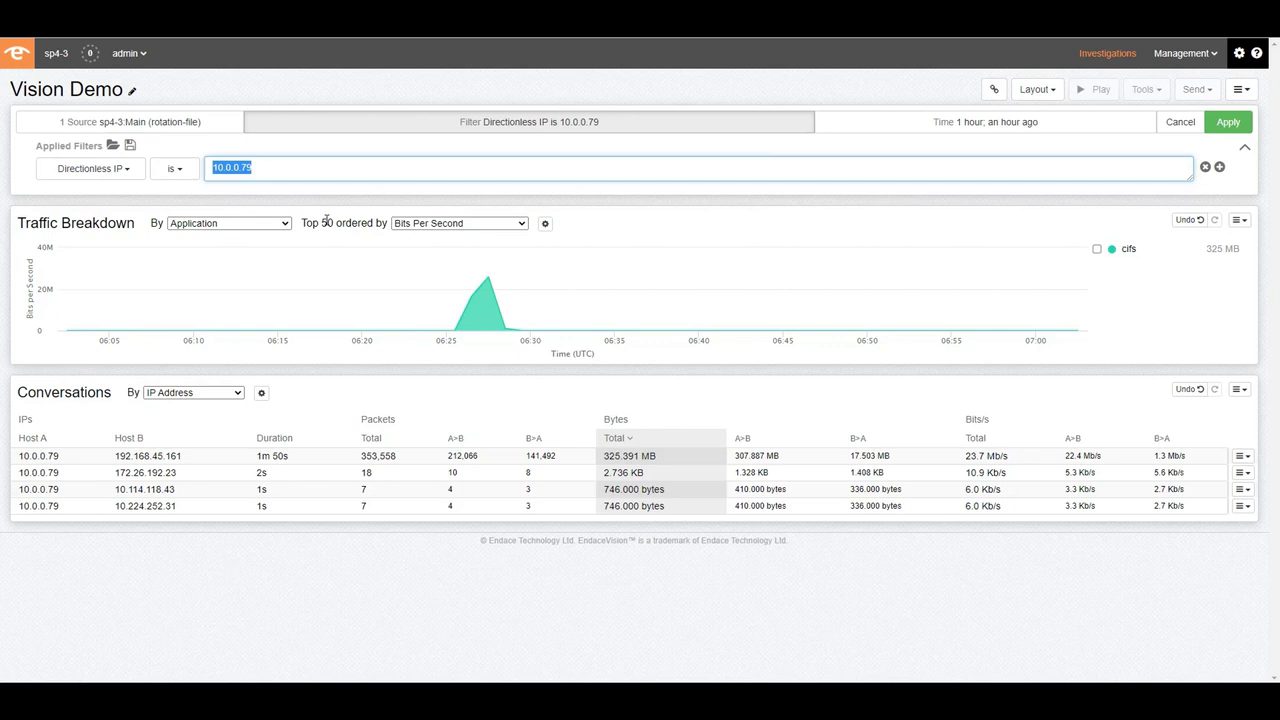
type("201")
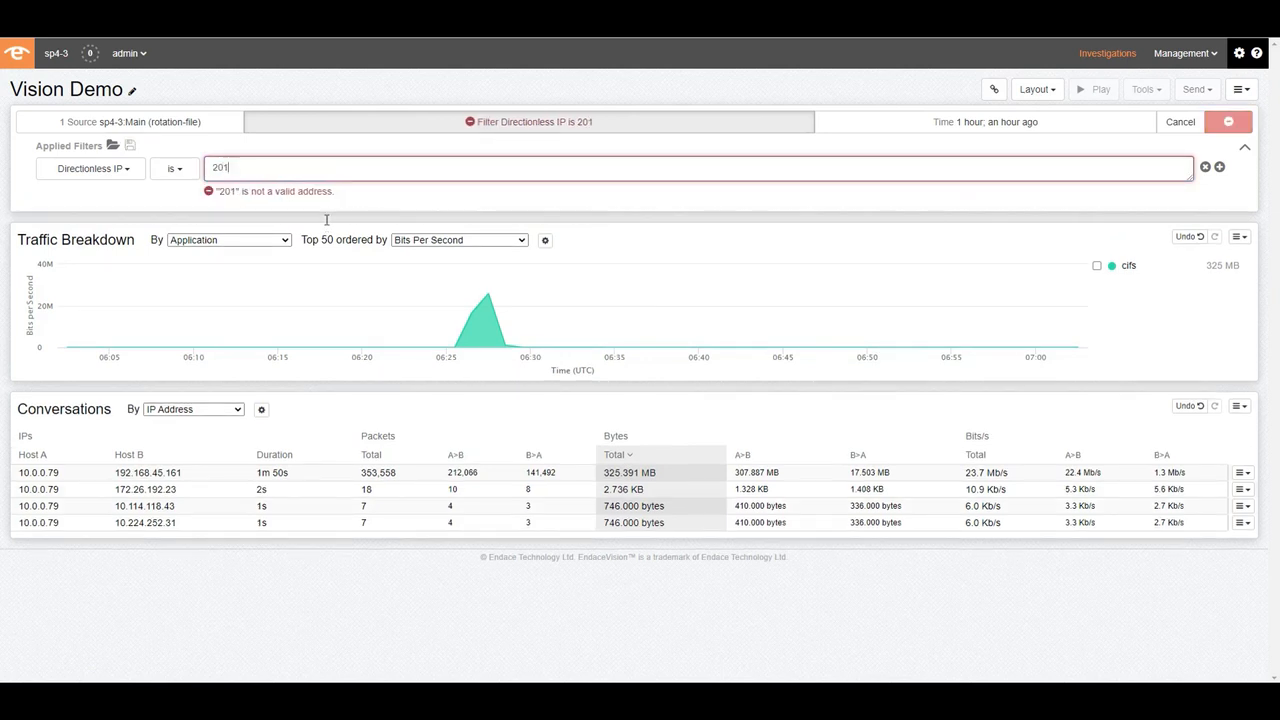
type(".")
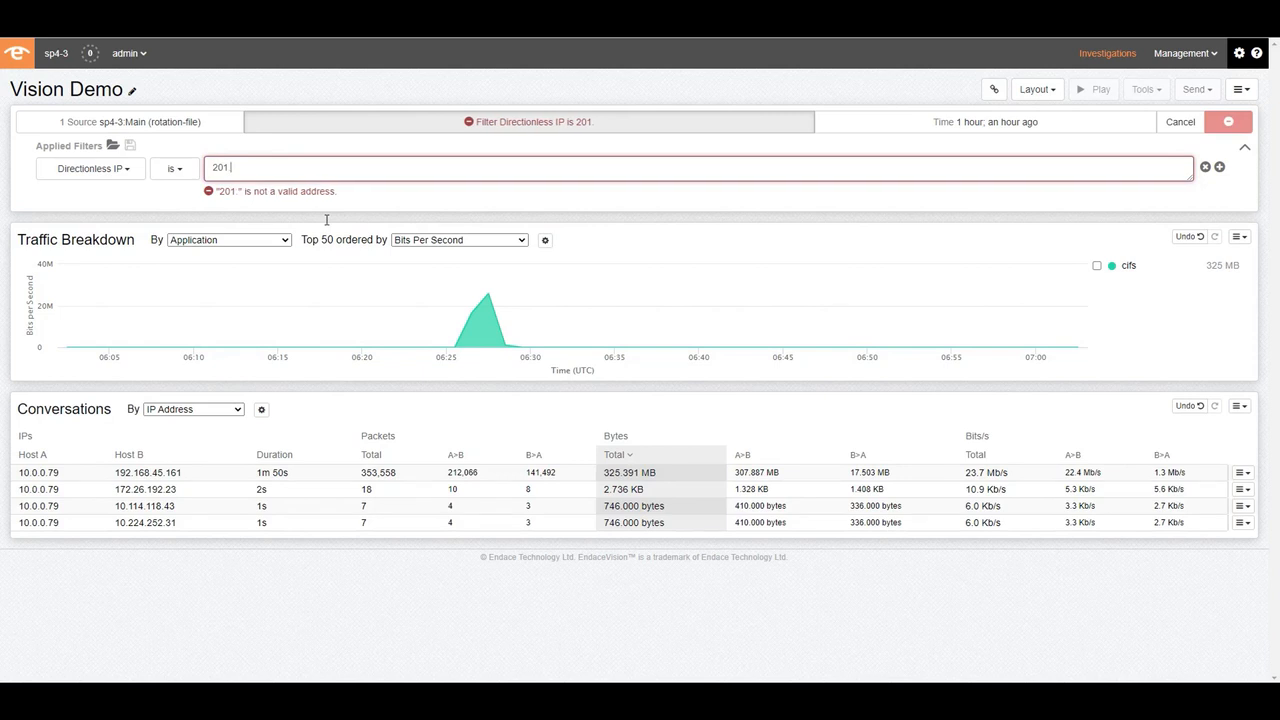
type("56.77.98")
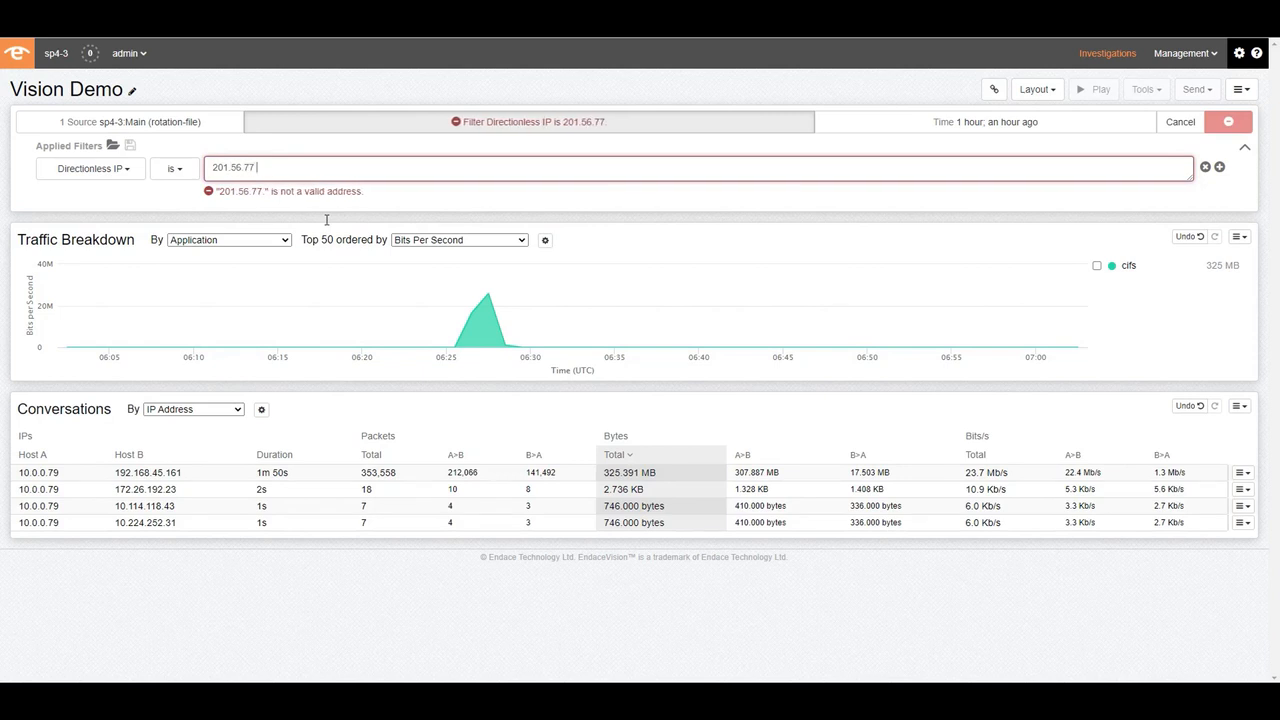
left_click(1228, 121)
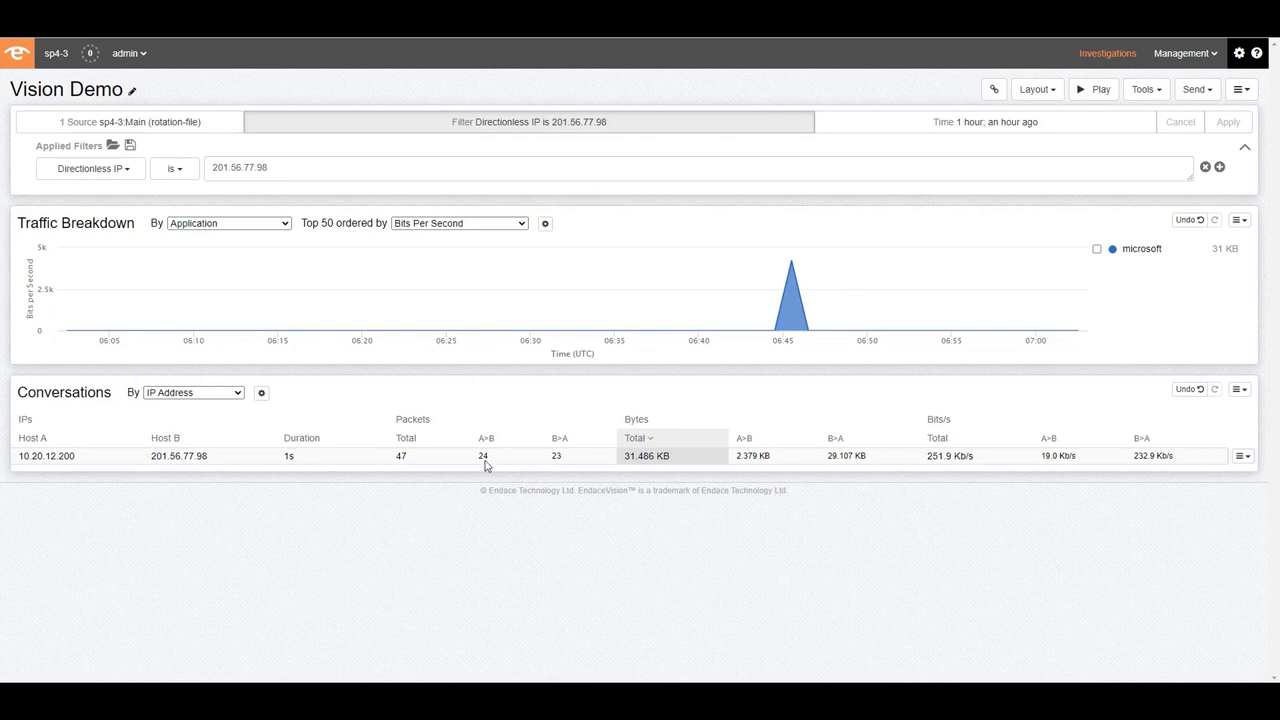
- Add the conversation's Host A address, 10.20.12.200, to the Directionless IP filter after 201.56.77.98 and apply it
double_click(153, 456)
double_click(21, 455)
key("ctrl+c")
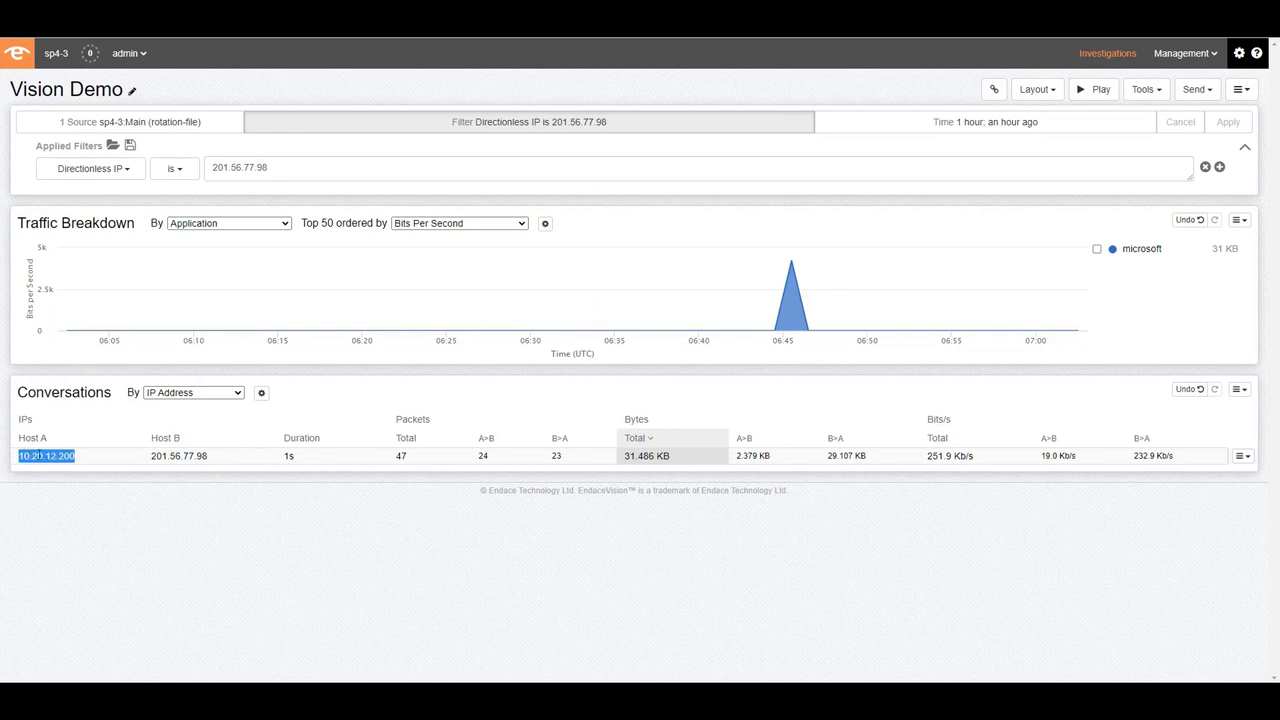
double_click(277, 170)
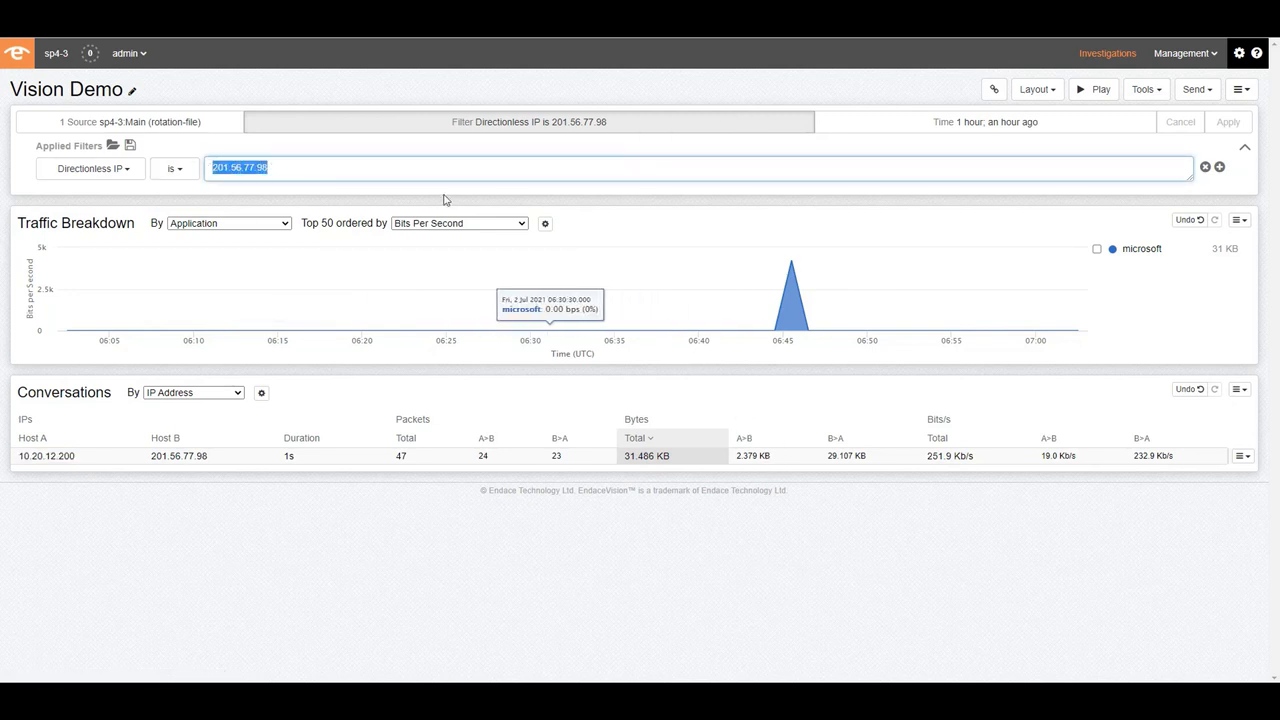
left_click(343, 170)
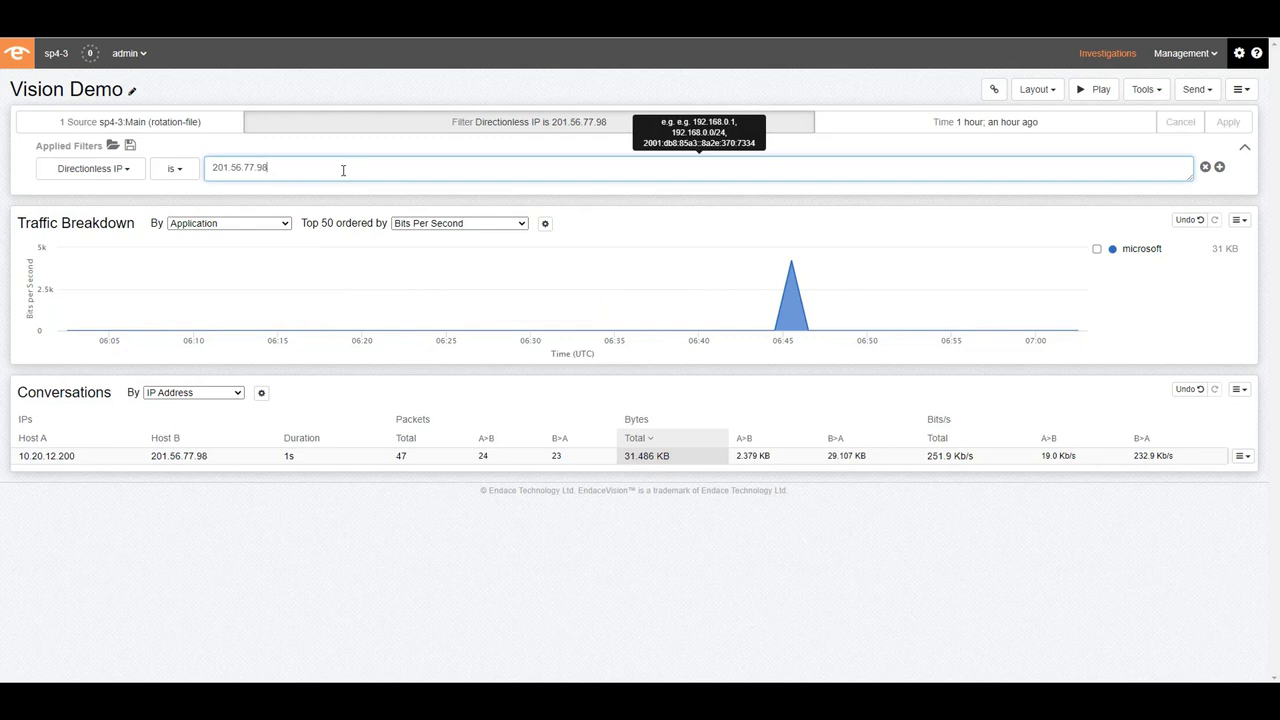
type(",")
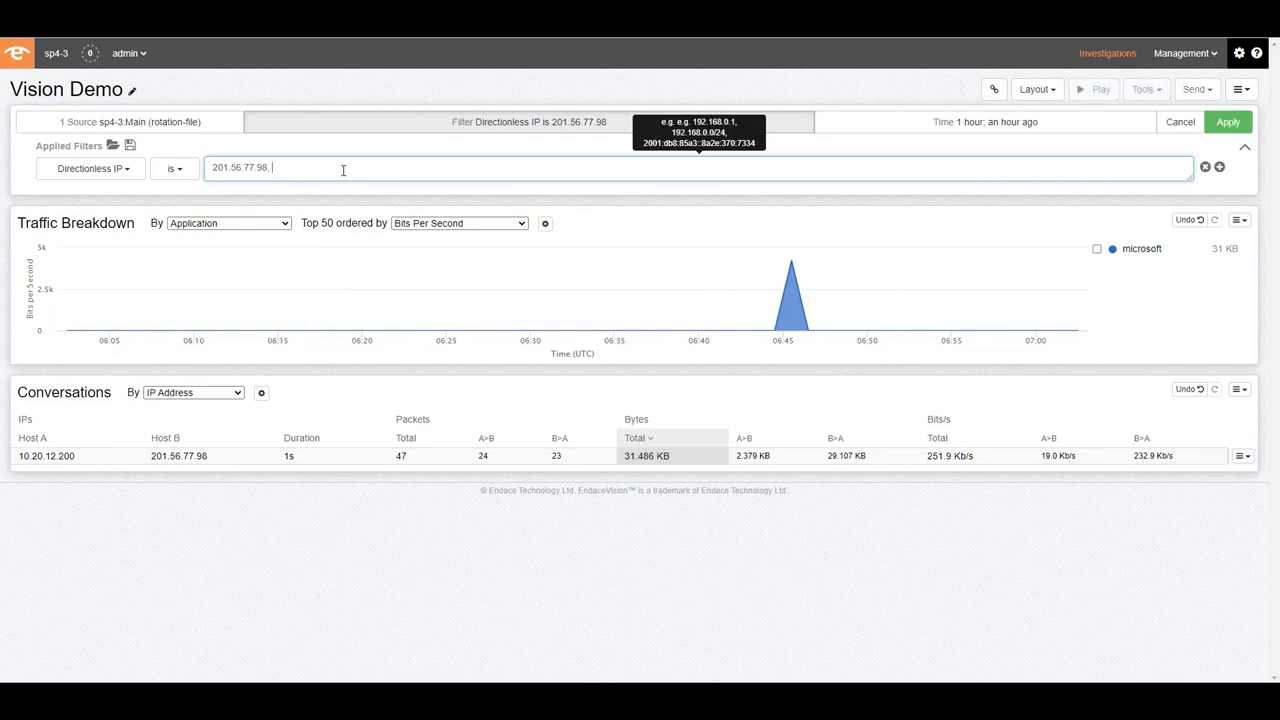
key("ctrl+v")
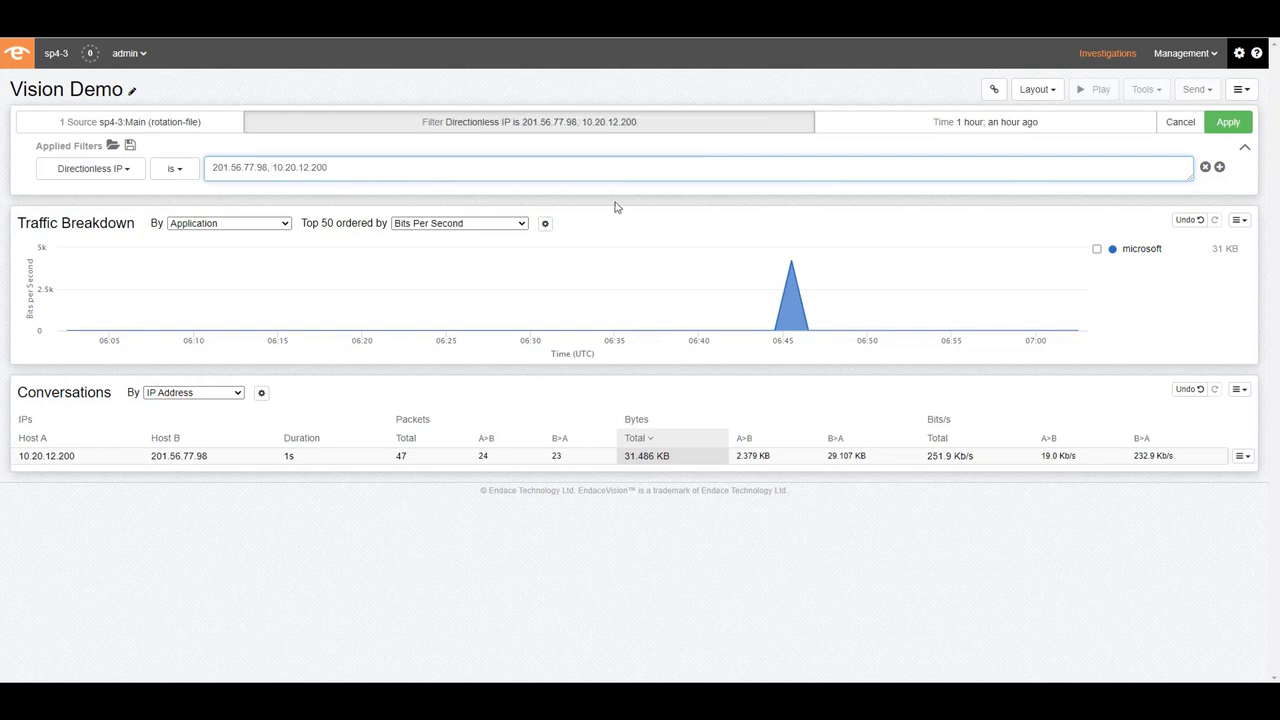
left_click(1236, 124)
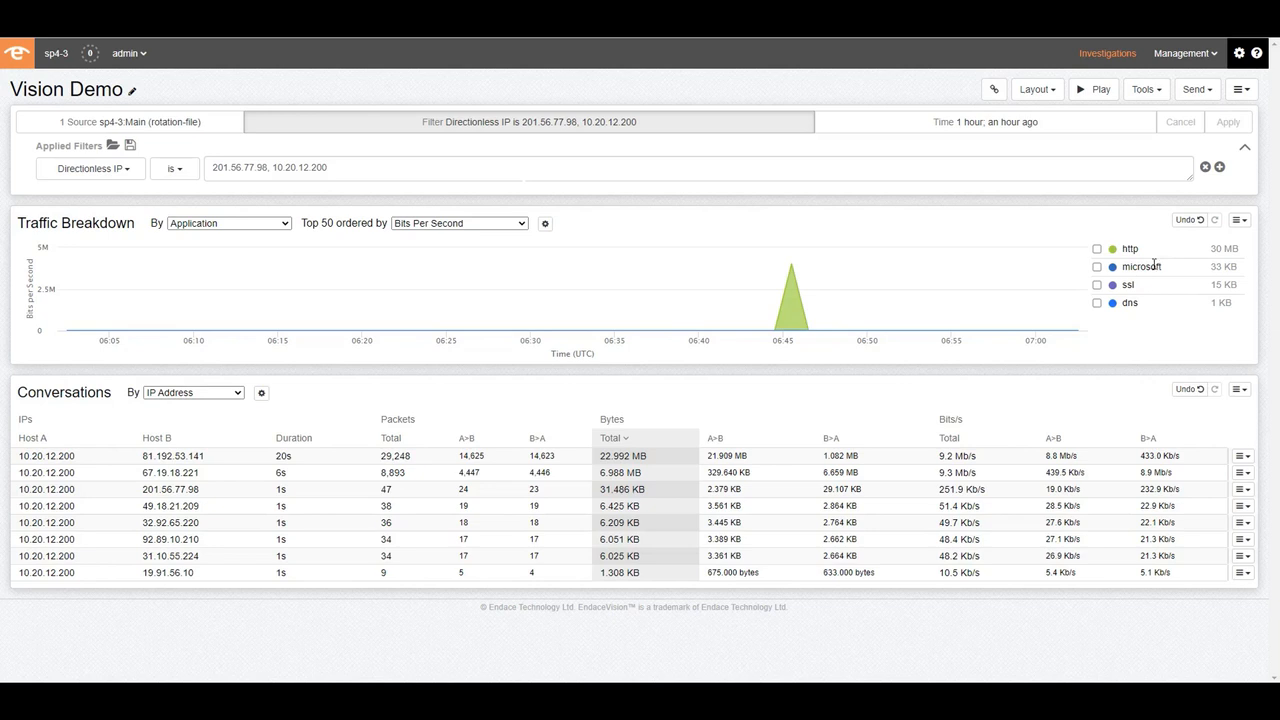
- Launch Wireshark on the filtered traffic and look through the first packets exchanged between 10.20.12.200 and 201.56.77.98
left_click(1207, 89)
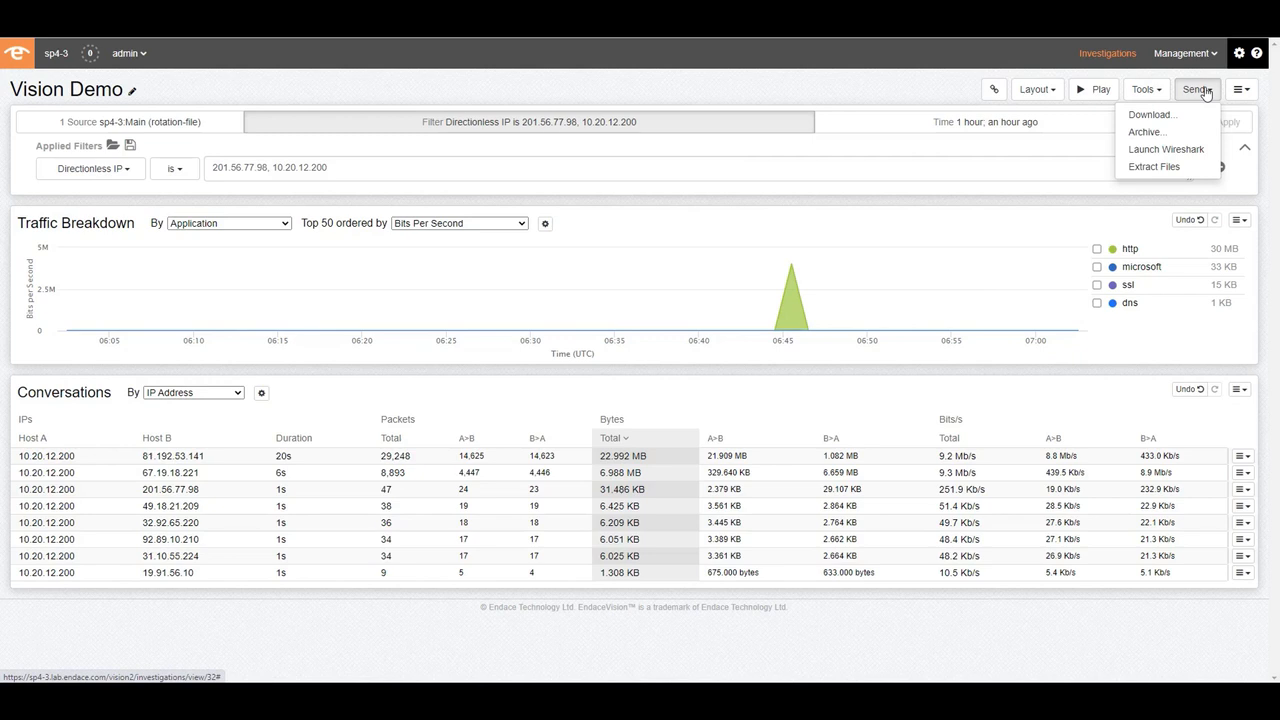
left_click(1170, 152)
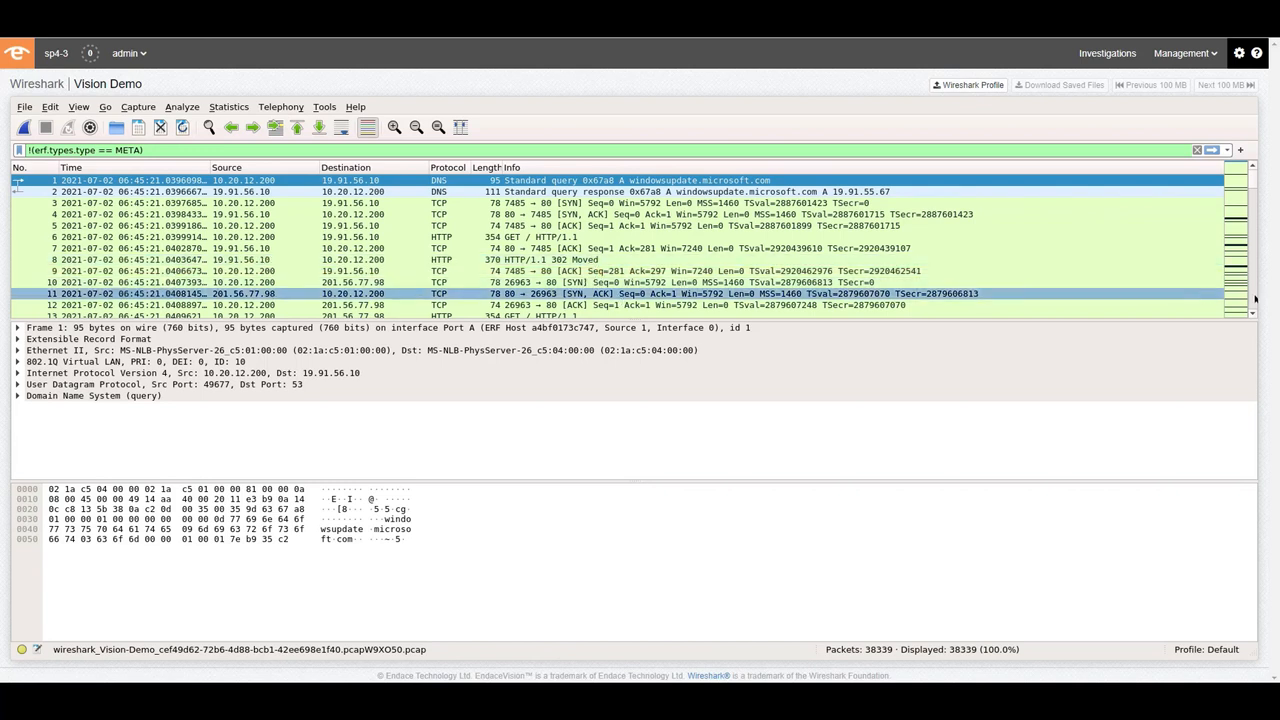
scroll(635, 262, "down", 3)
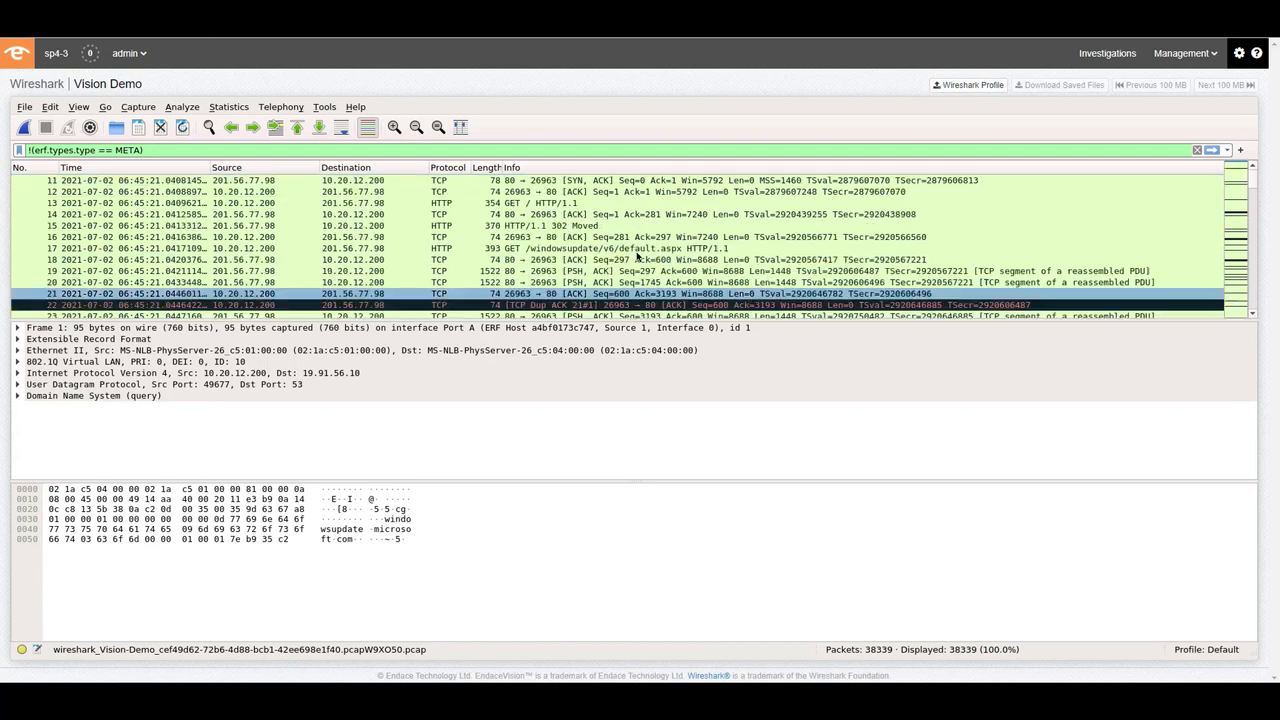
- Follow the TCP stream of packet 19, review its contents and close the stream view
left_click(533, 271)
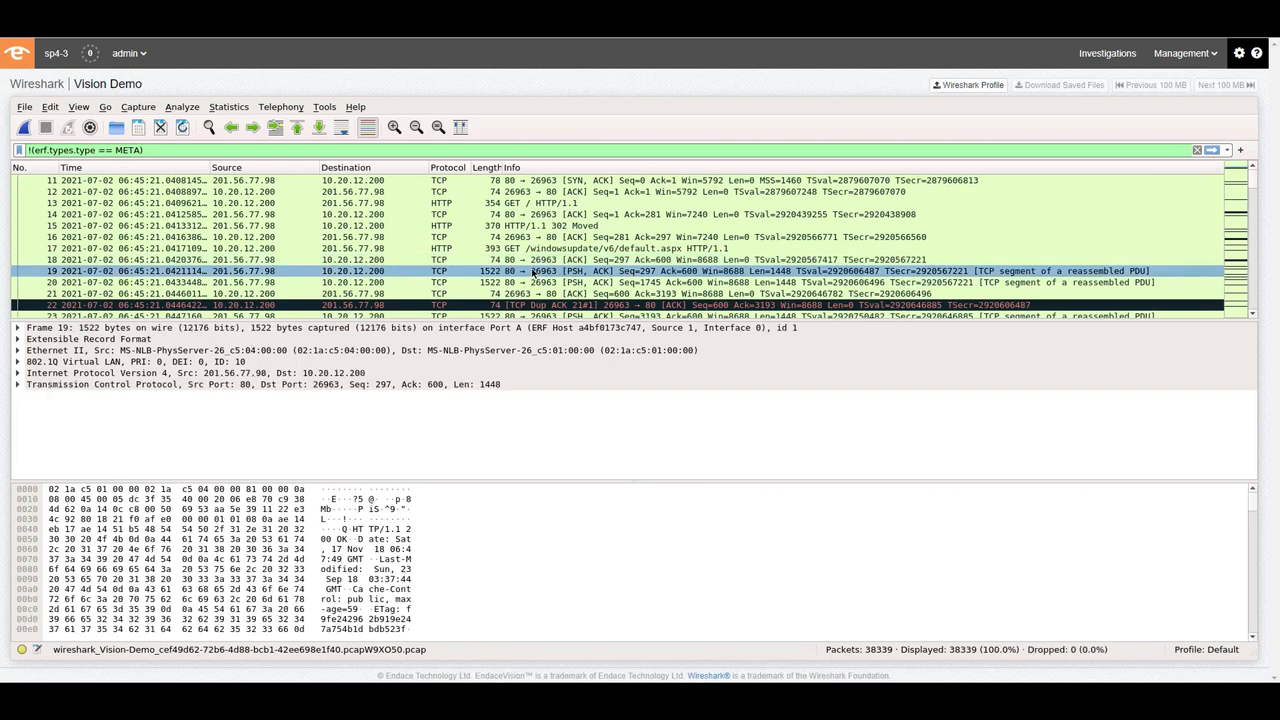
left_click(183, 107)
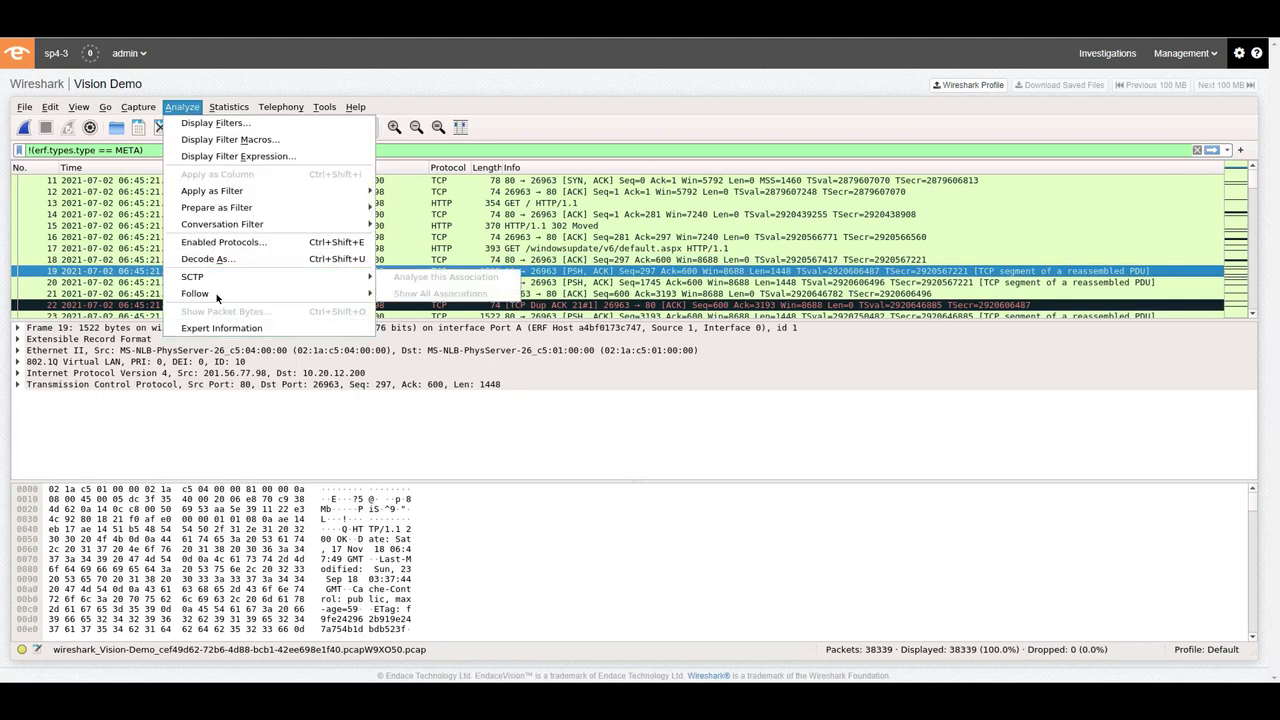
mouse_move(217, 297)
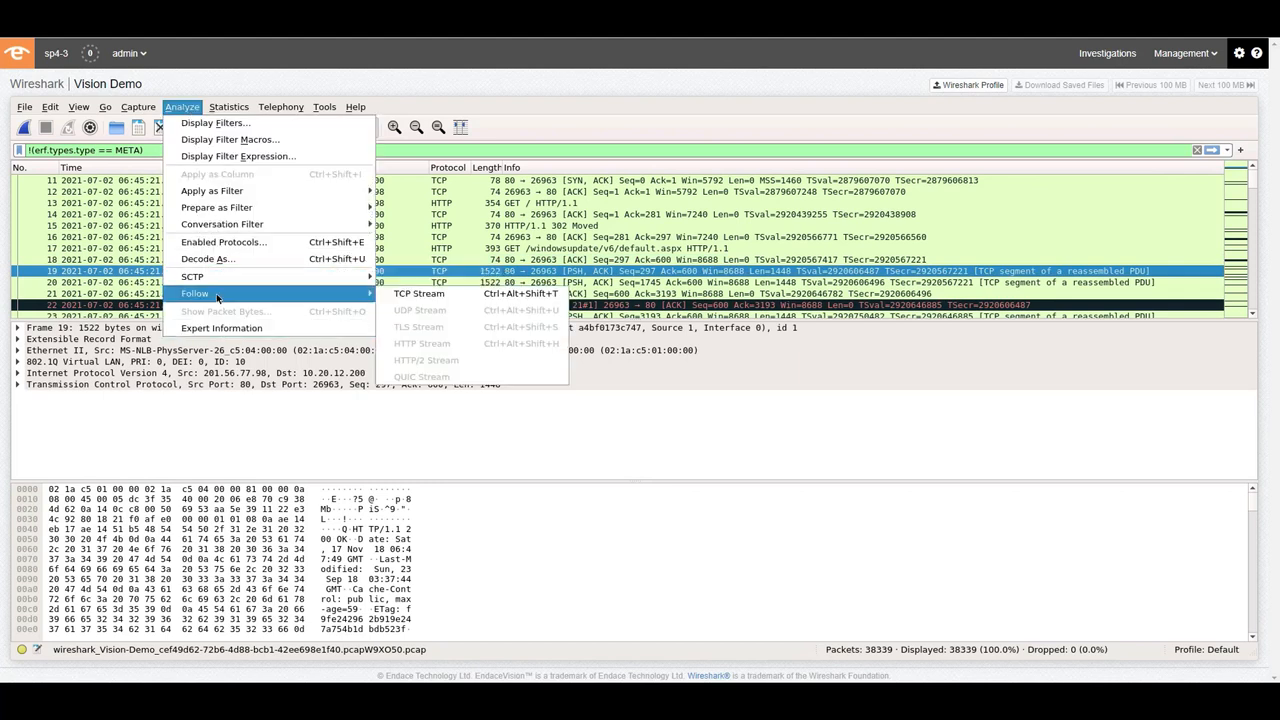
left_click(426, 294)
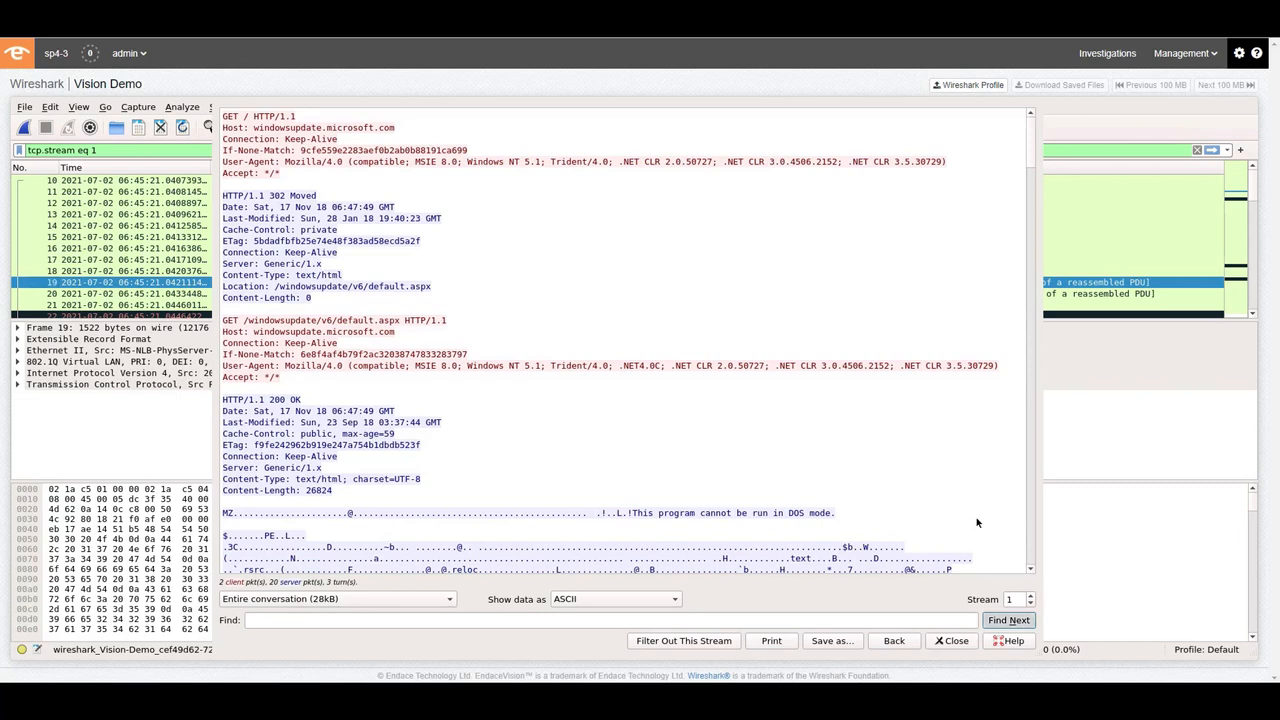
left_click(949, 643)
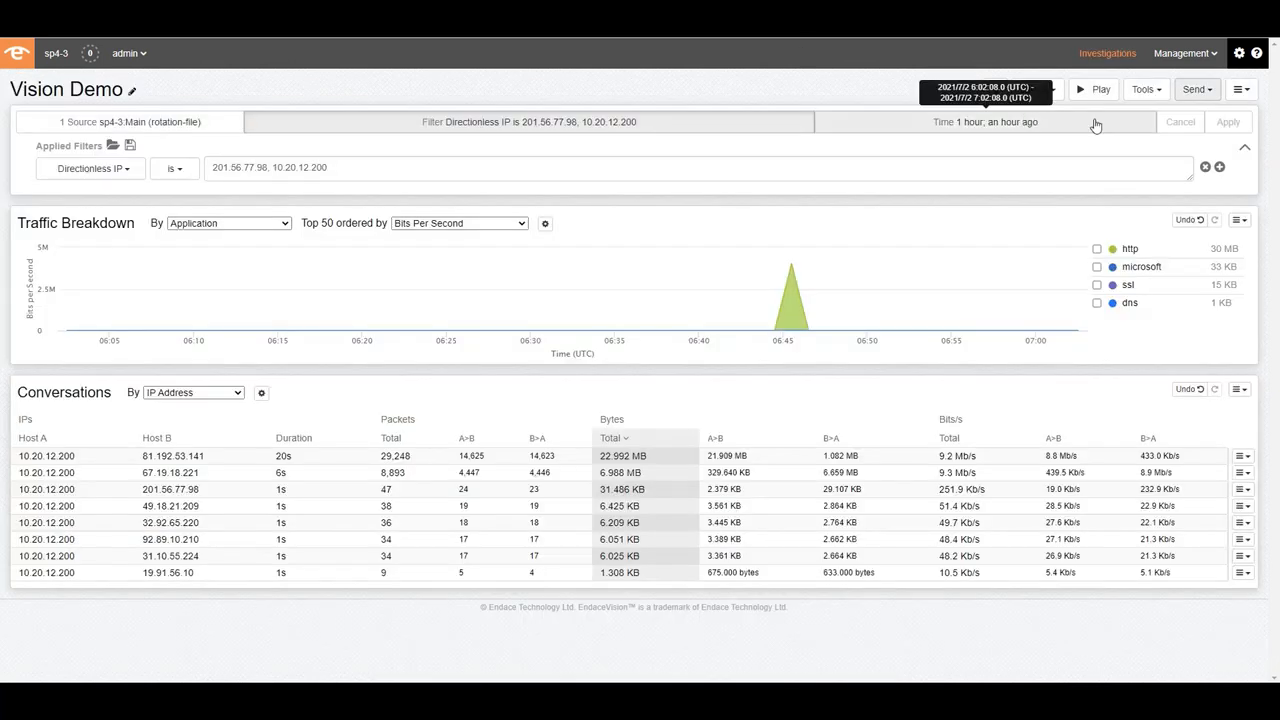
- Return to the Vision Demo investigation and extract the files from the filtered traffic
left_click(1214, 92)
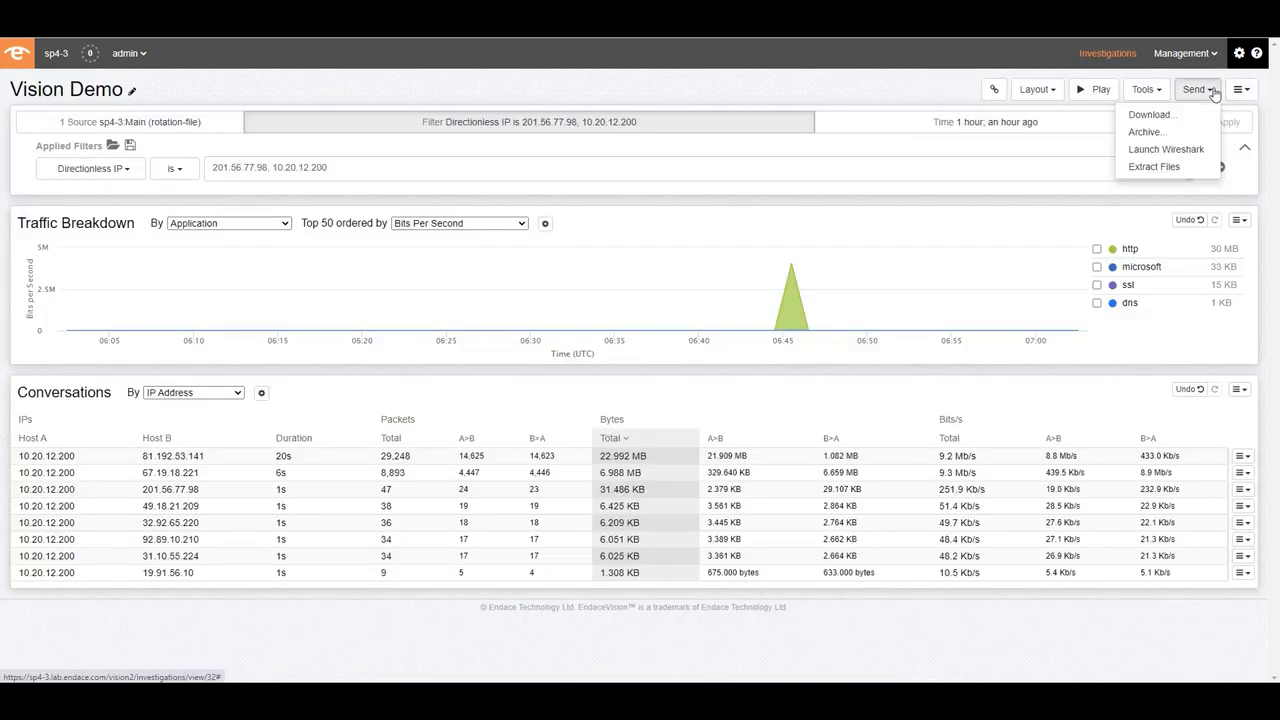
left_click(1158, 167)
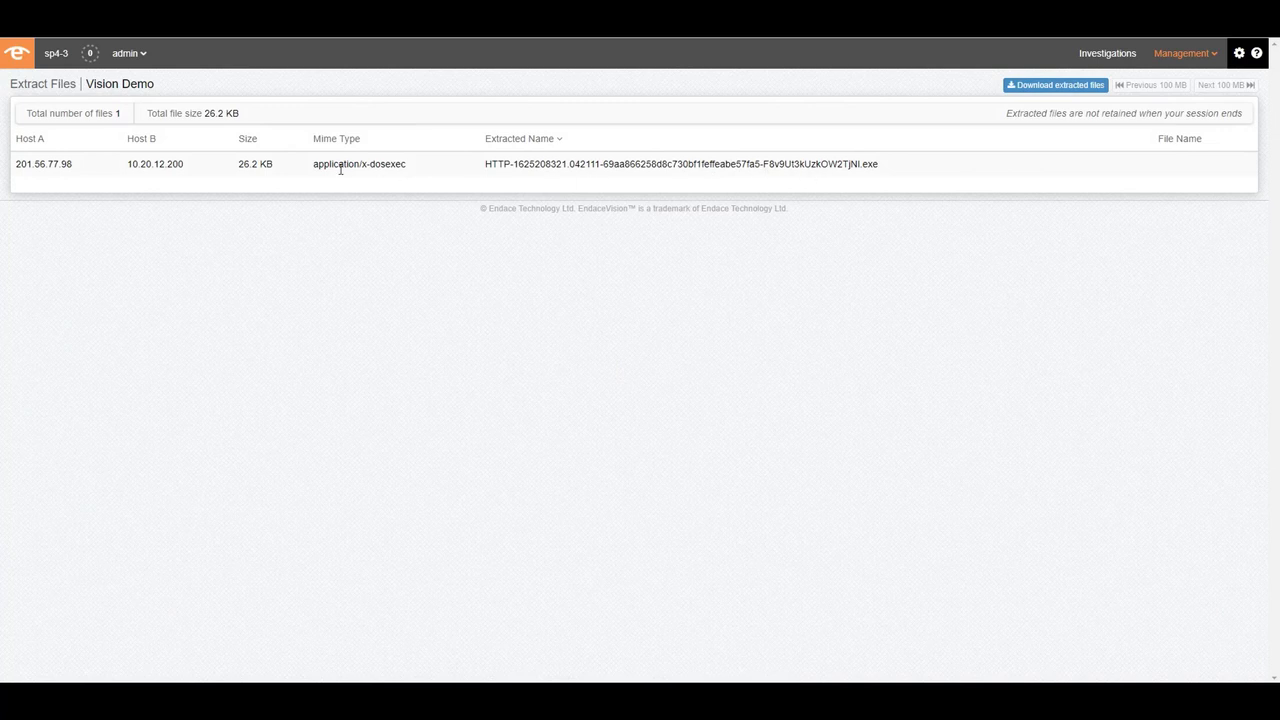
- Download the extracted files as ExtractedFiles-Vision-Demo.zip and open the ExtractedFiles-Vision-Demo folder inside the archive
left_click(1046, 88)
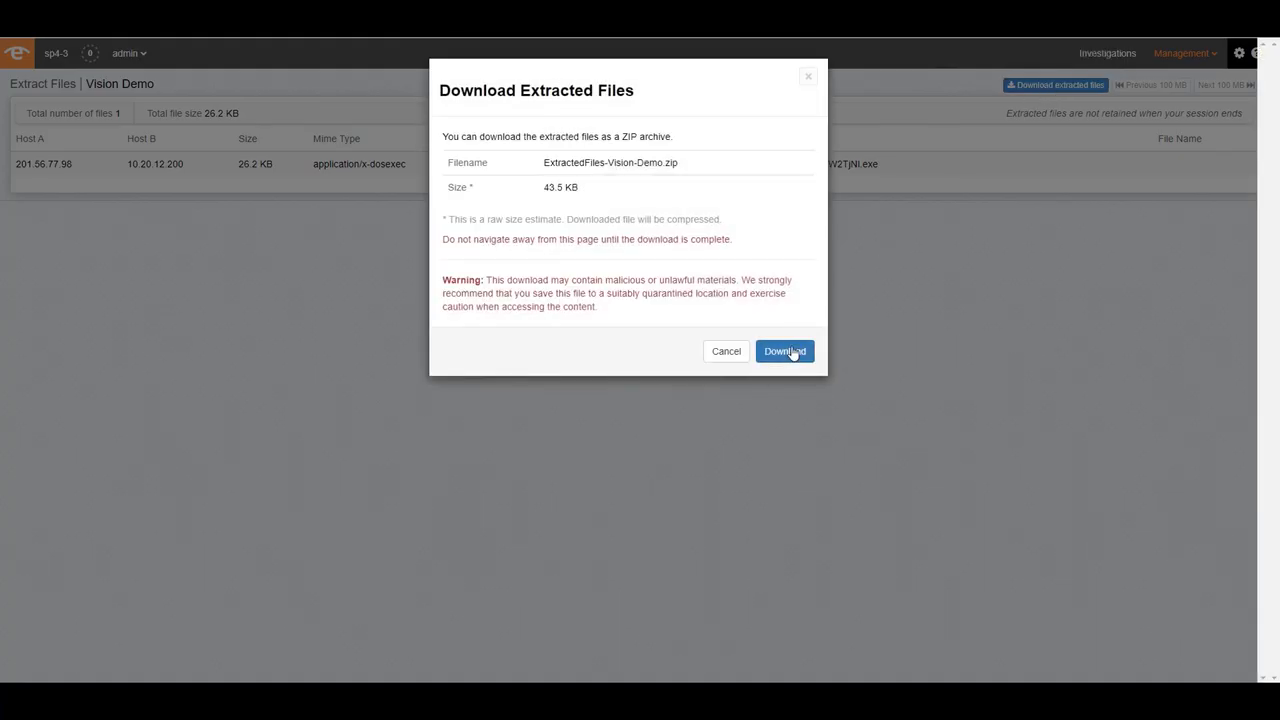
left_click(785, 351)
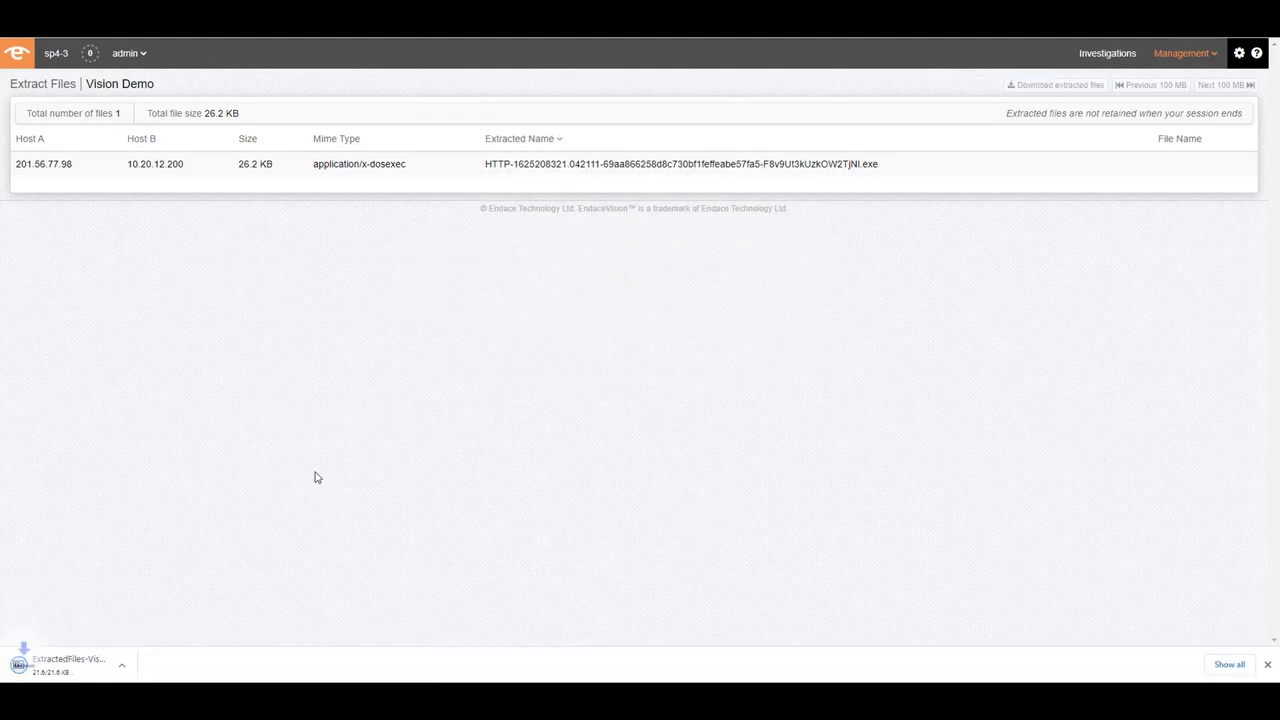
left_click(73, 667)
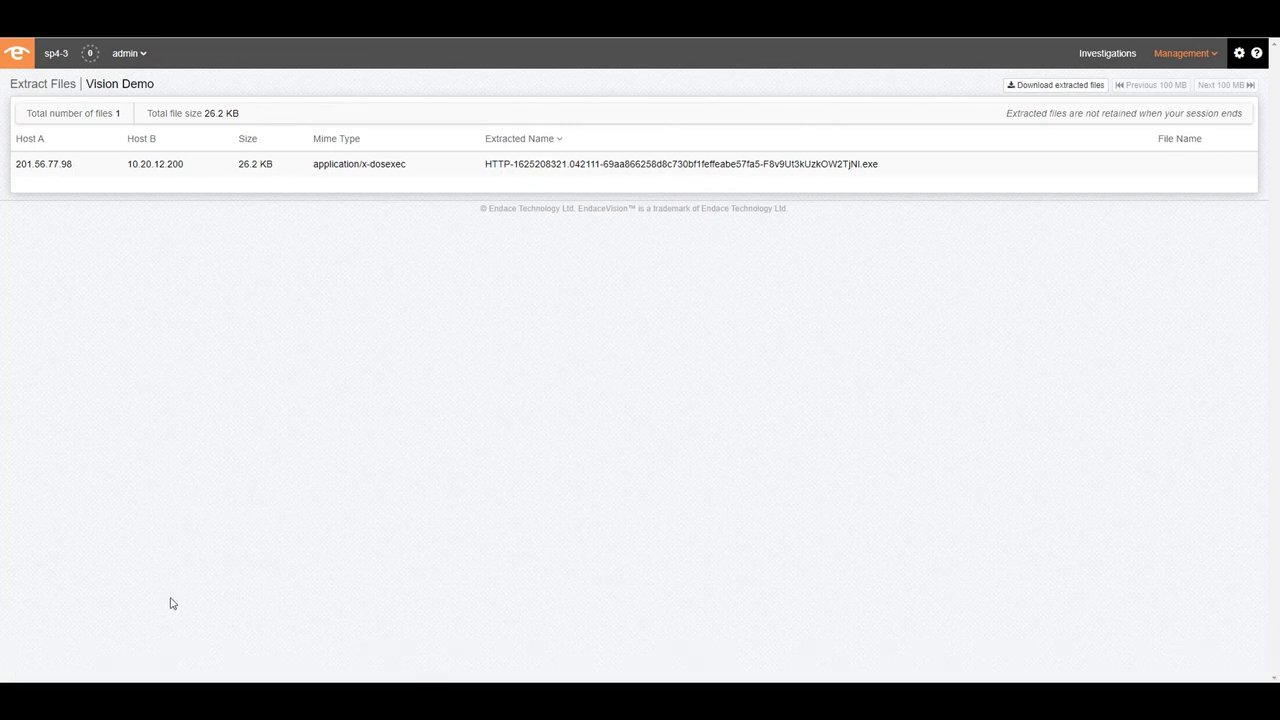
double_click(266, 164)
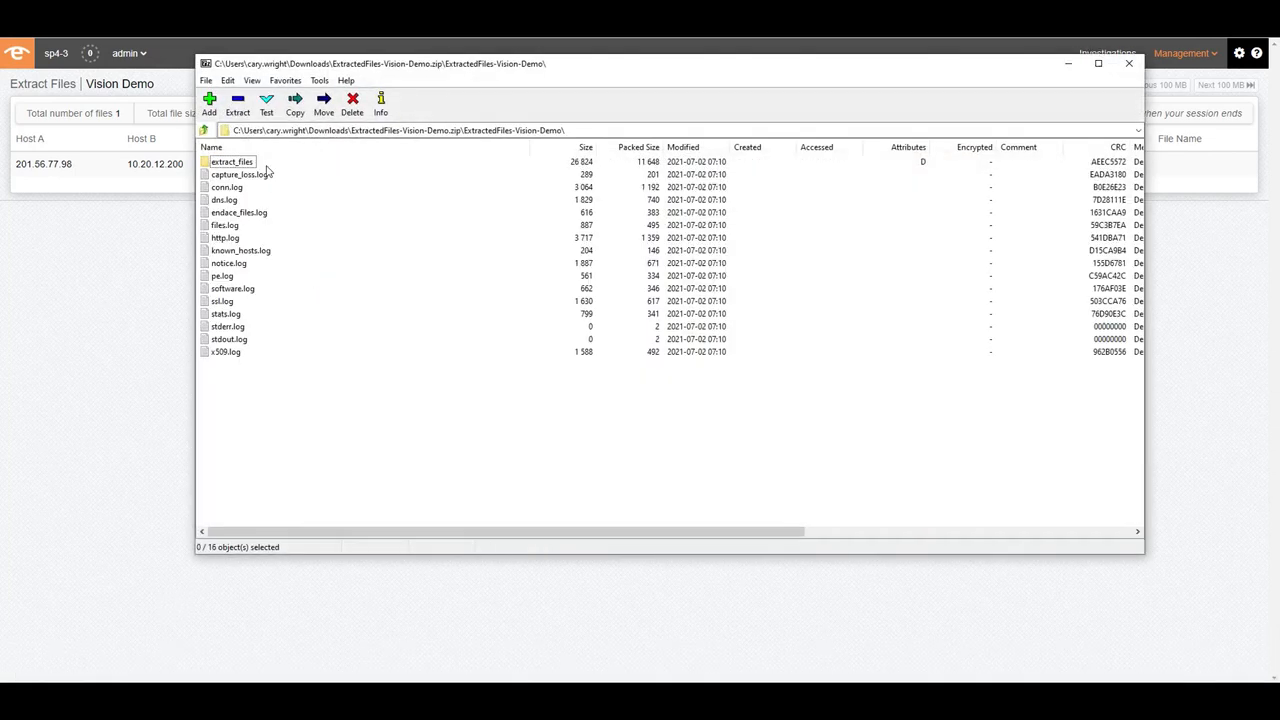
- Open http.log from the archive, review its HTTP requests and hosts, and close the file
double_click(225, 238)
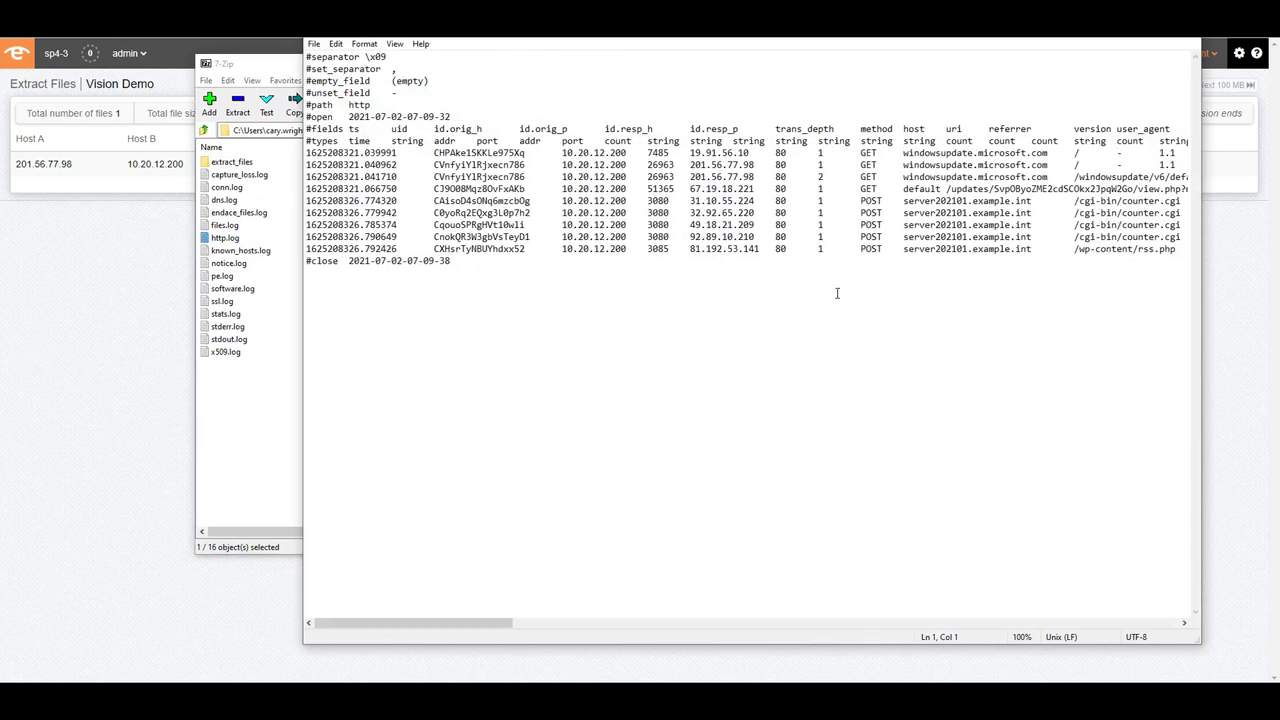
left_click_drag(468, 624, 436, 628)
left_click(1186, 30)
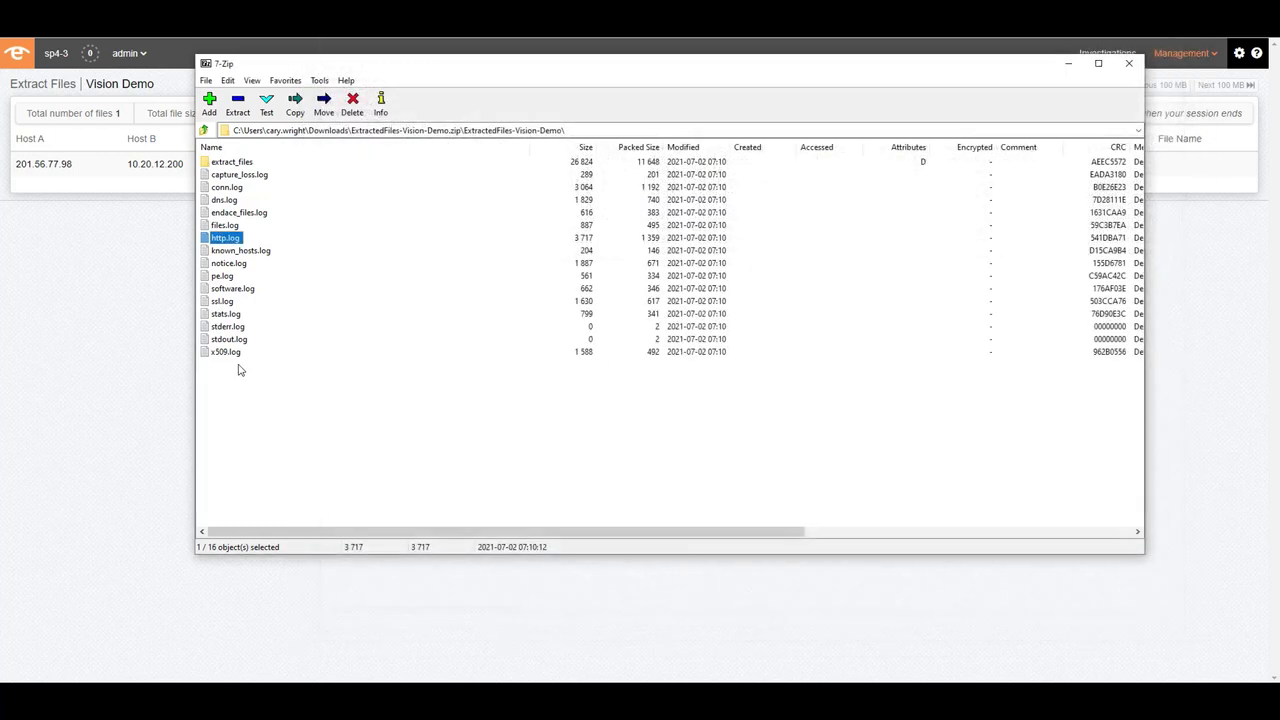
- Open dns.log from the archive, review its query and answer columns, and close the file
double_click(229, 203)
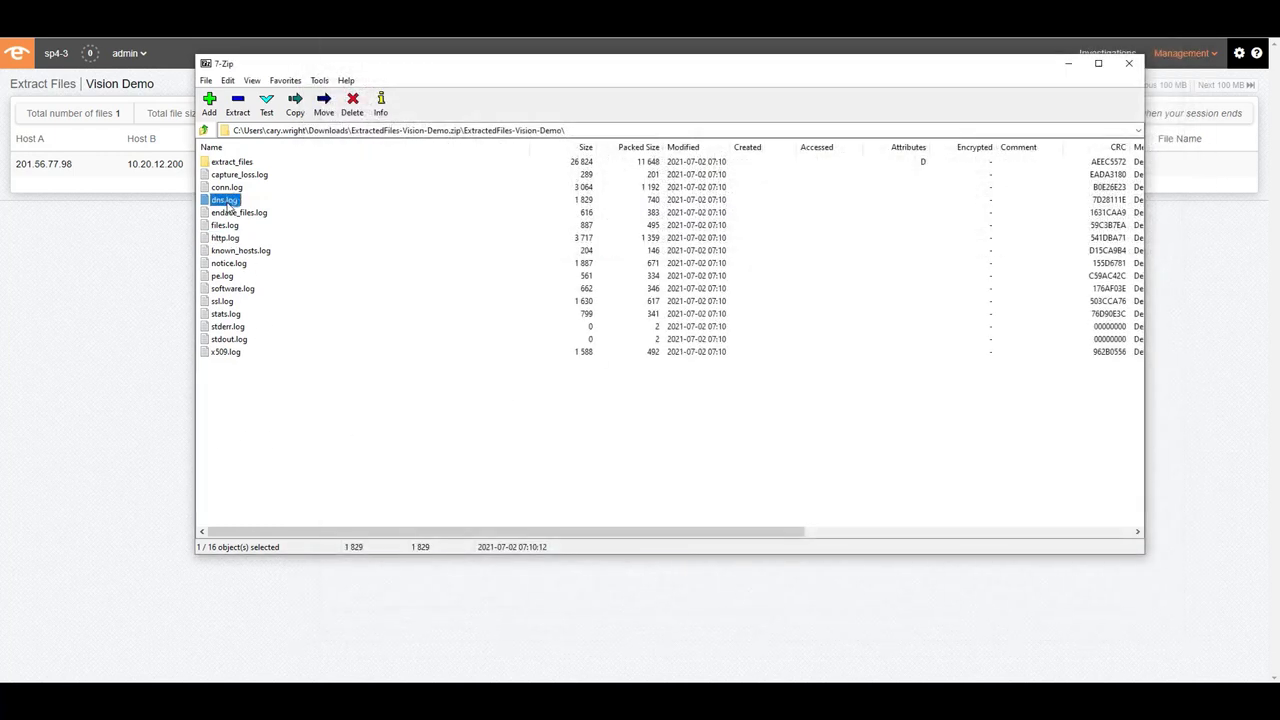
left_click_drag(510, 623, 794, 634)
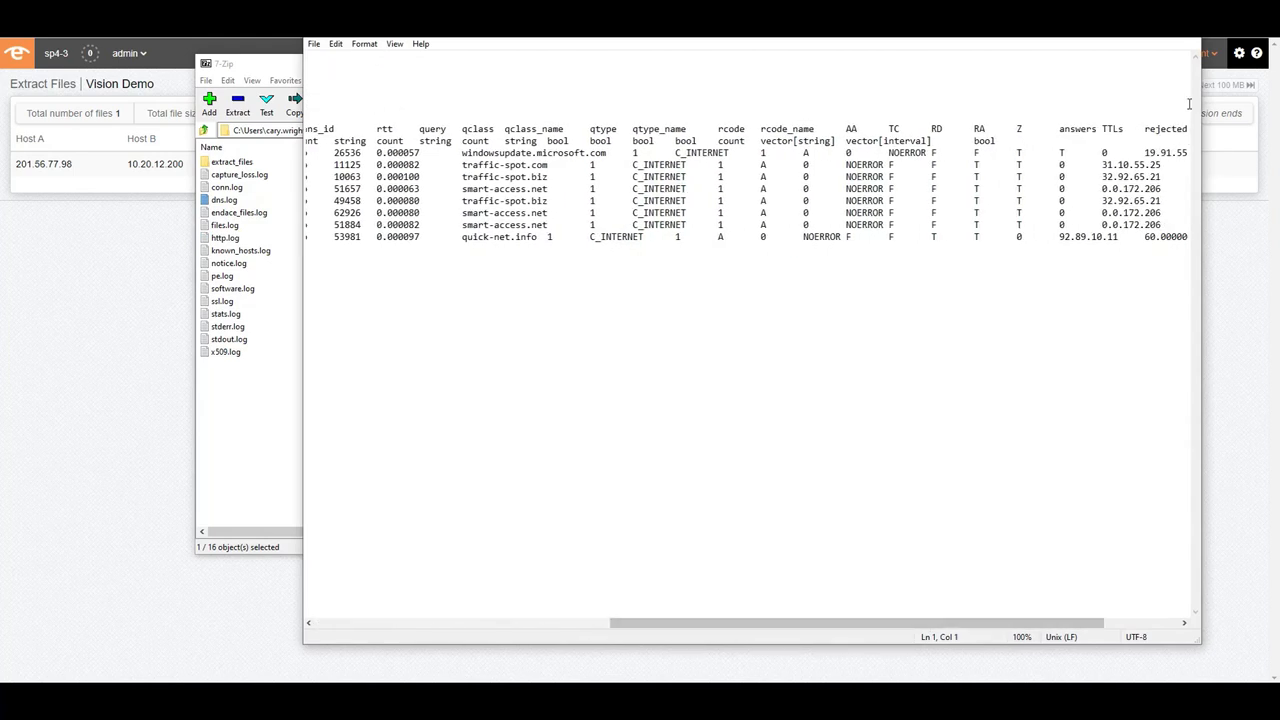
left_click(1187, 30)
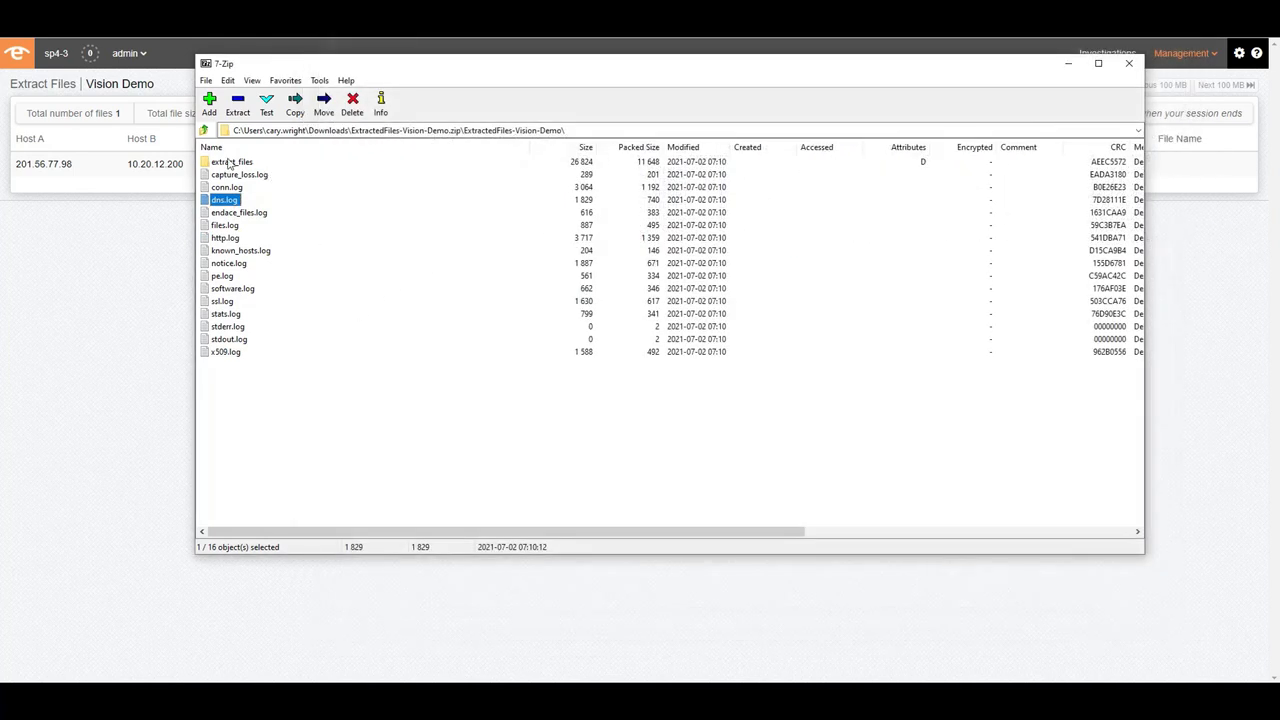
- Open the archive's extract_files folder, select the extracted .exe file to examine its listing, and close the archive
left_click(229, 165)
double_click(229, 165)
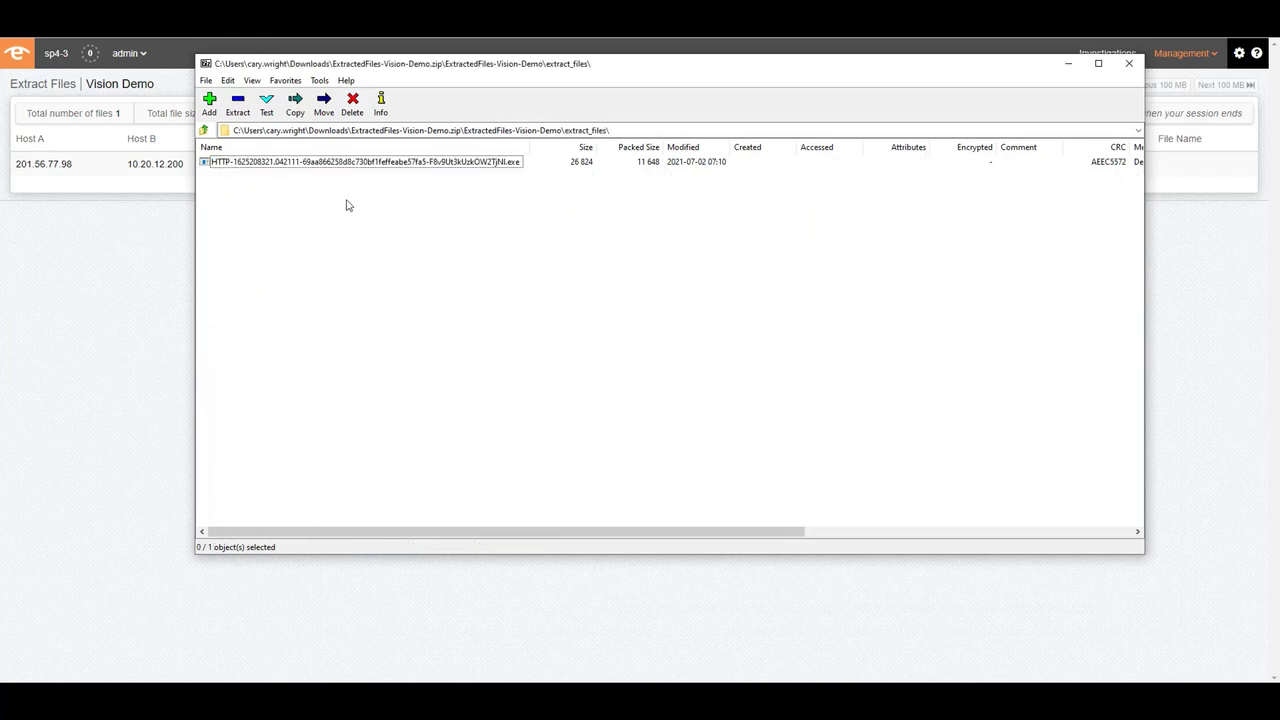
left_click(345, 163)
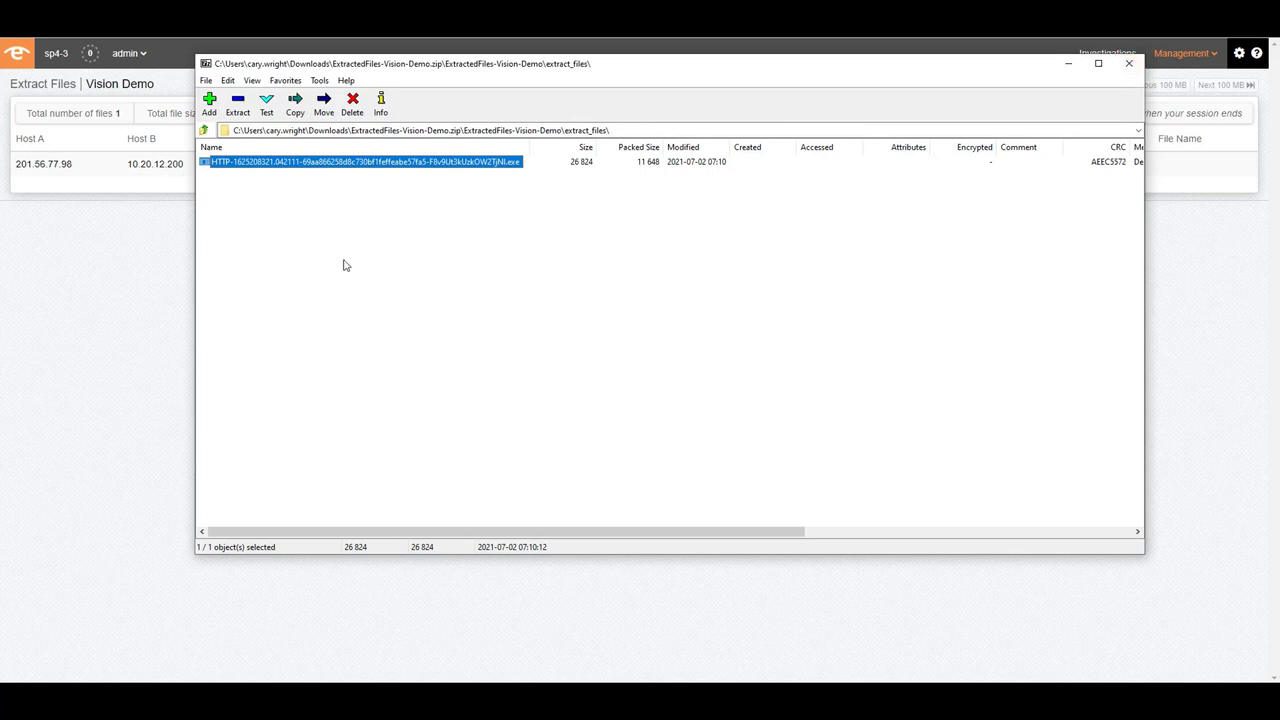
left_click(1131, 64)
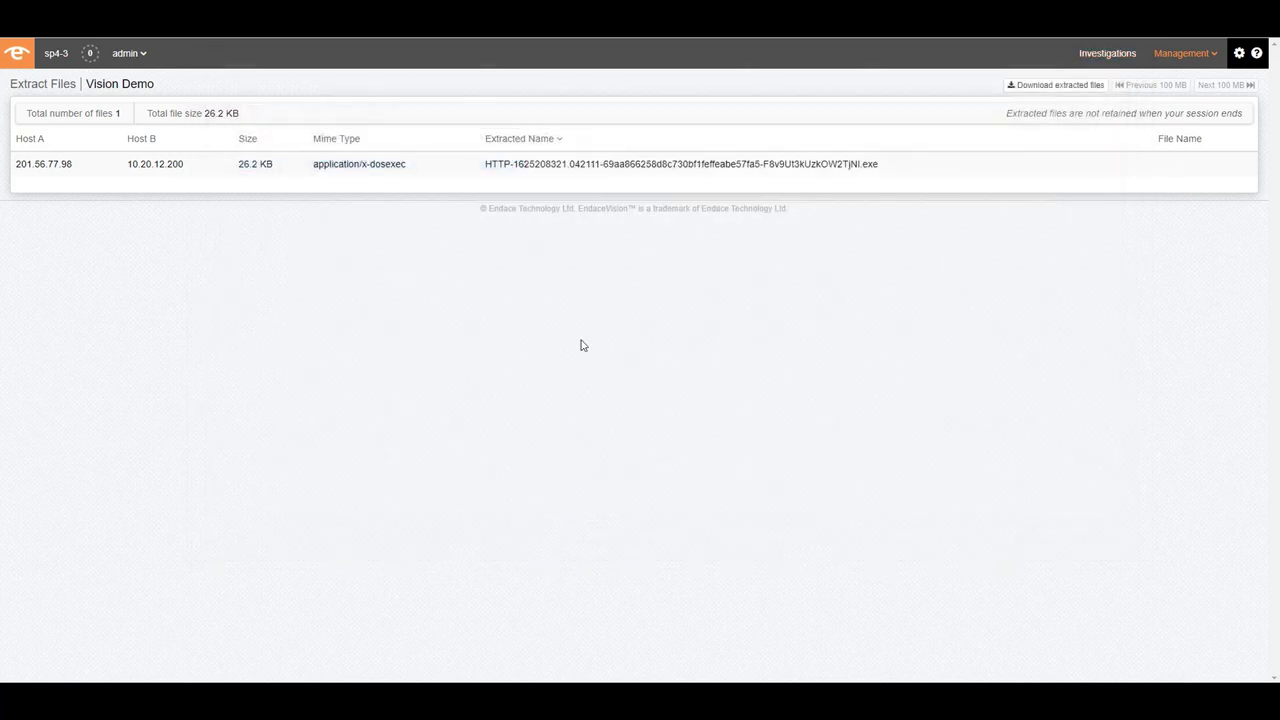
- Return to the Vision Demo investigation, view its sharable Vision, Wireshark and Extract Files links, and dismiss them
left_click(240, 20)
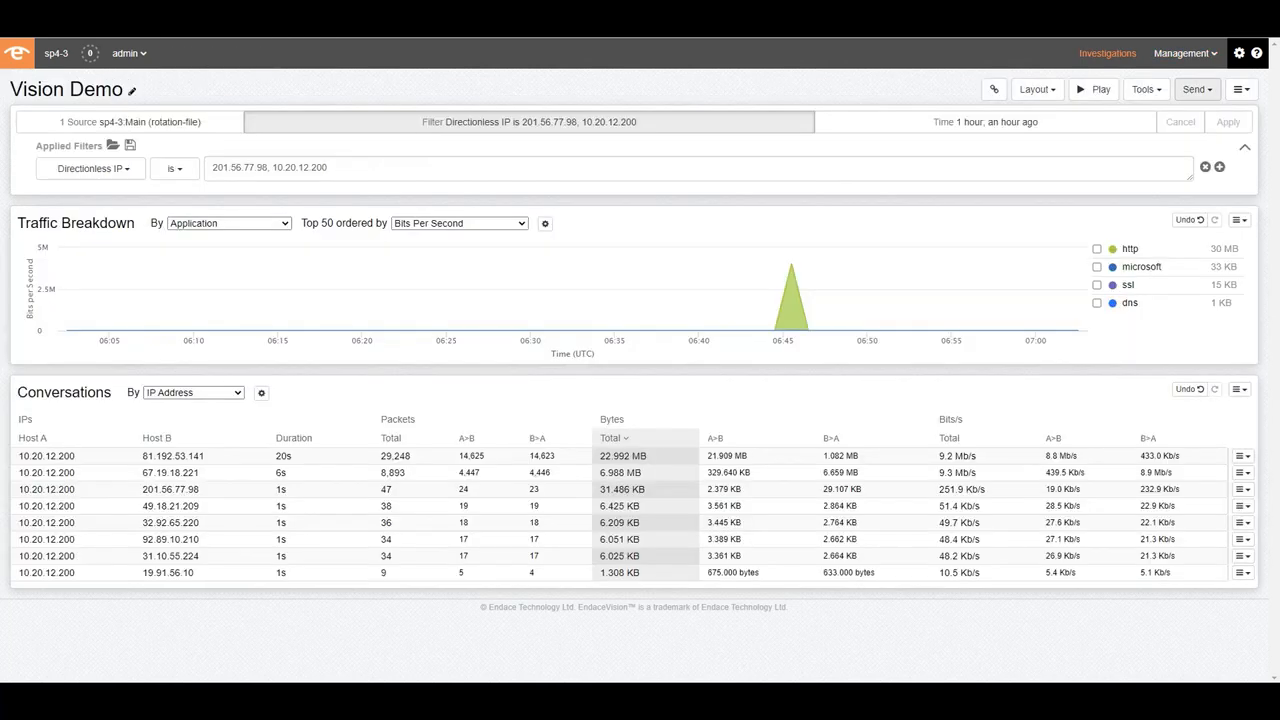
left_click(994, 89)
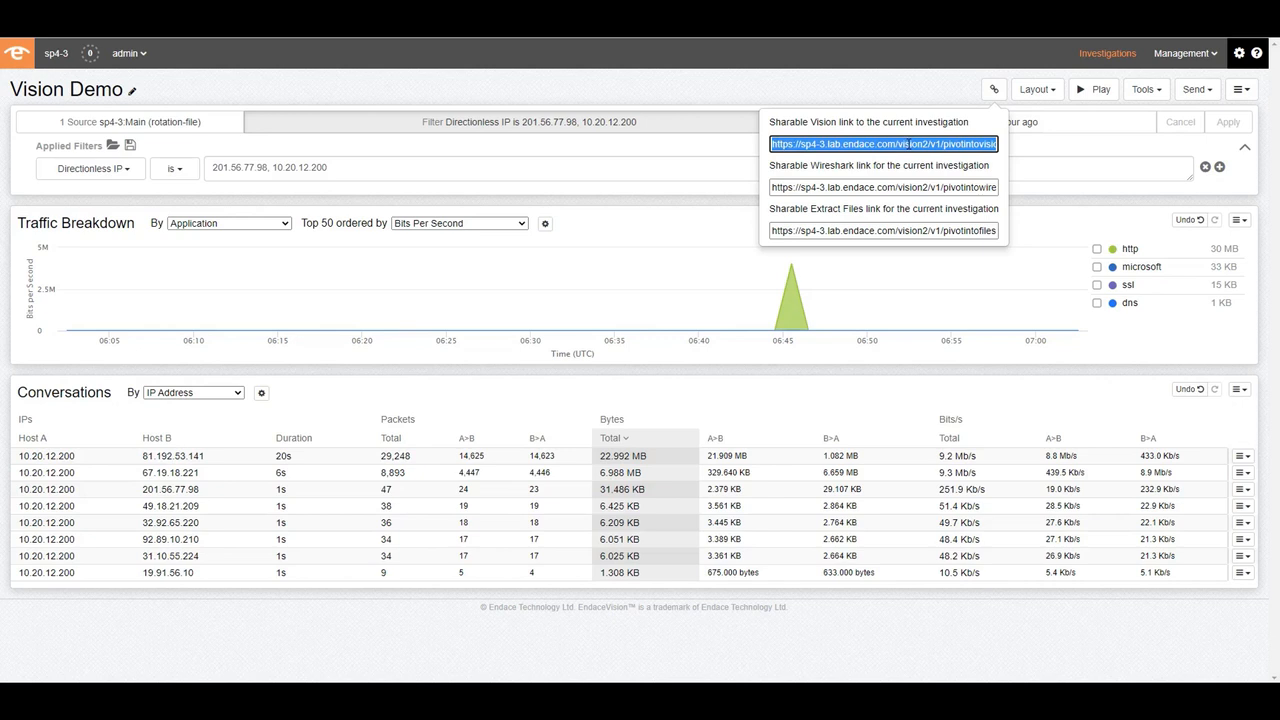
left_click(695, 240)
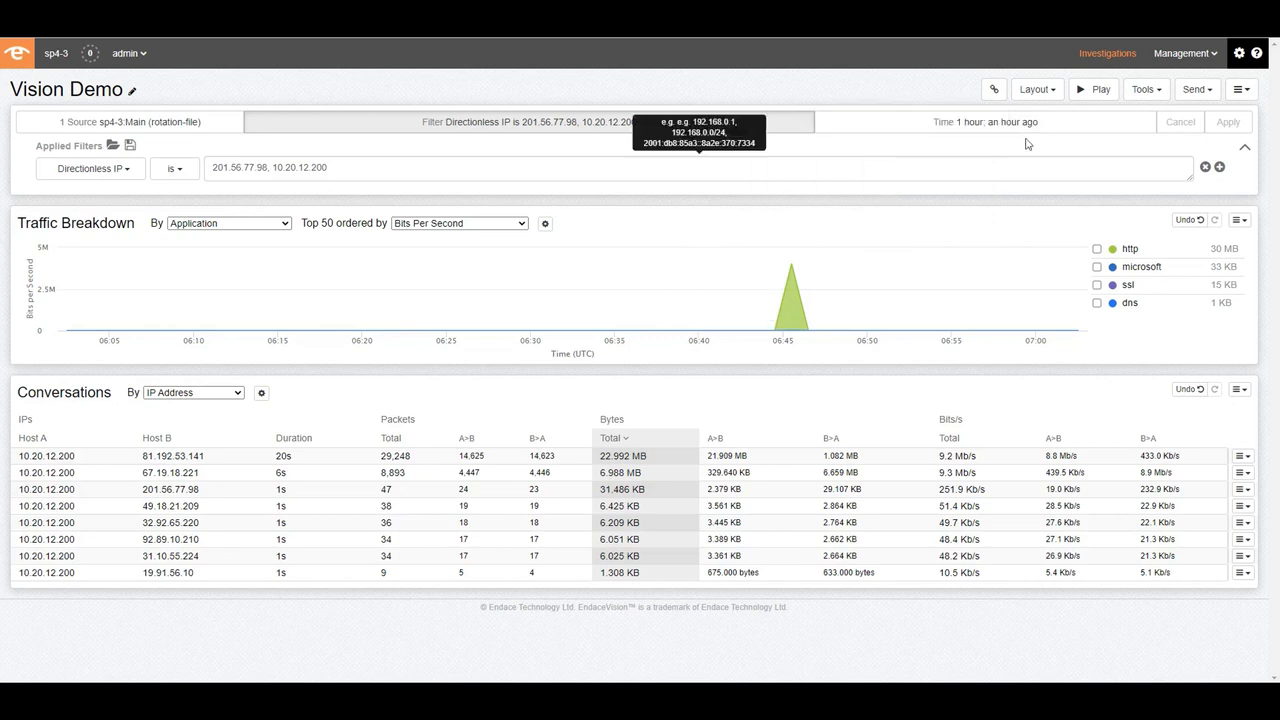
- Go to the list of saved investigations and reopen Vision Demo from it
left_click(1107, 55)
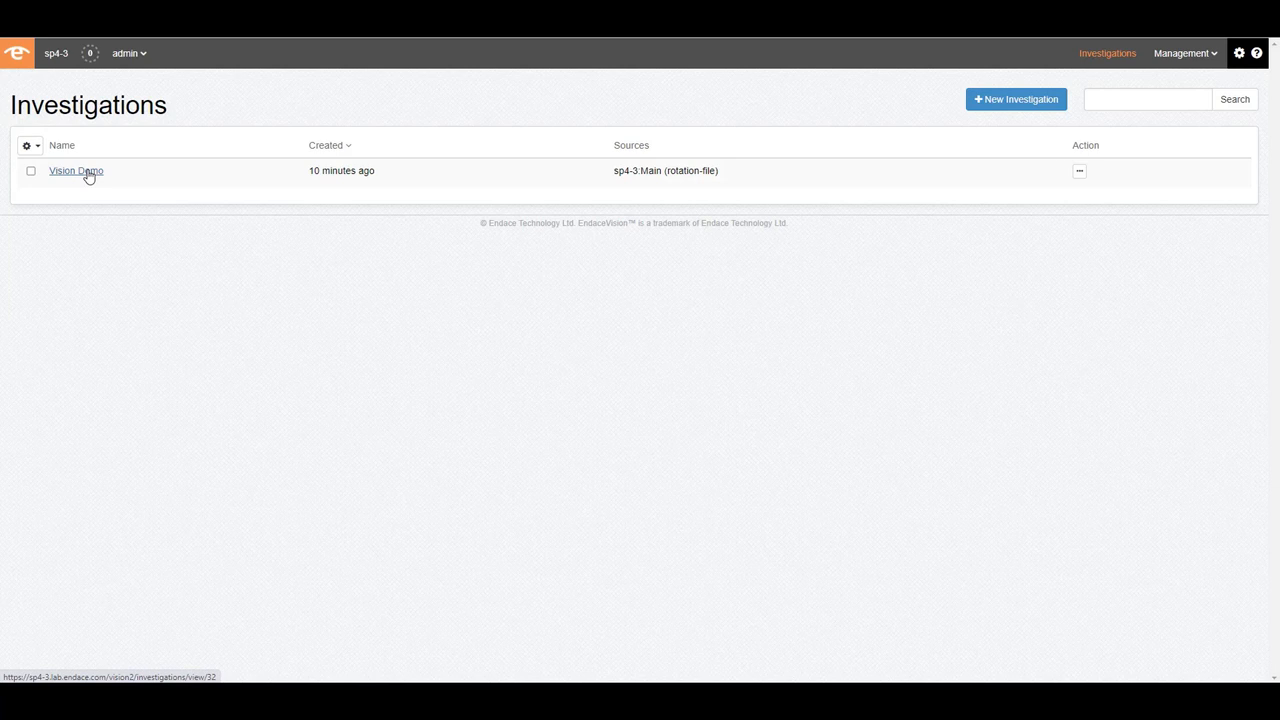
left_click(88, 174)
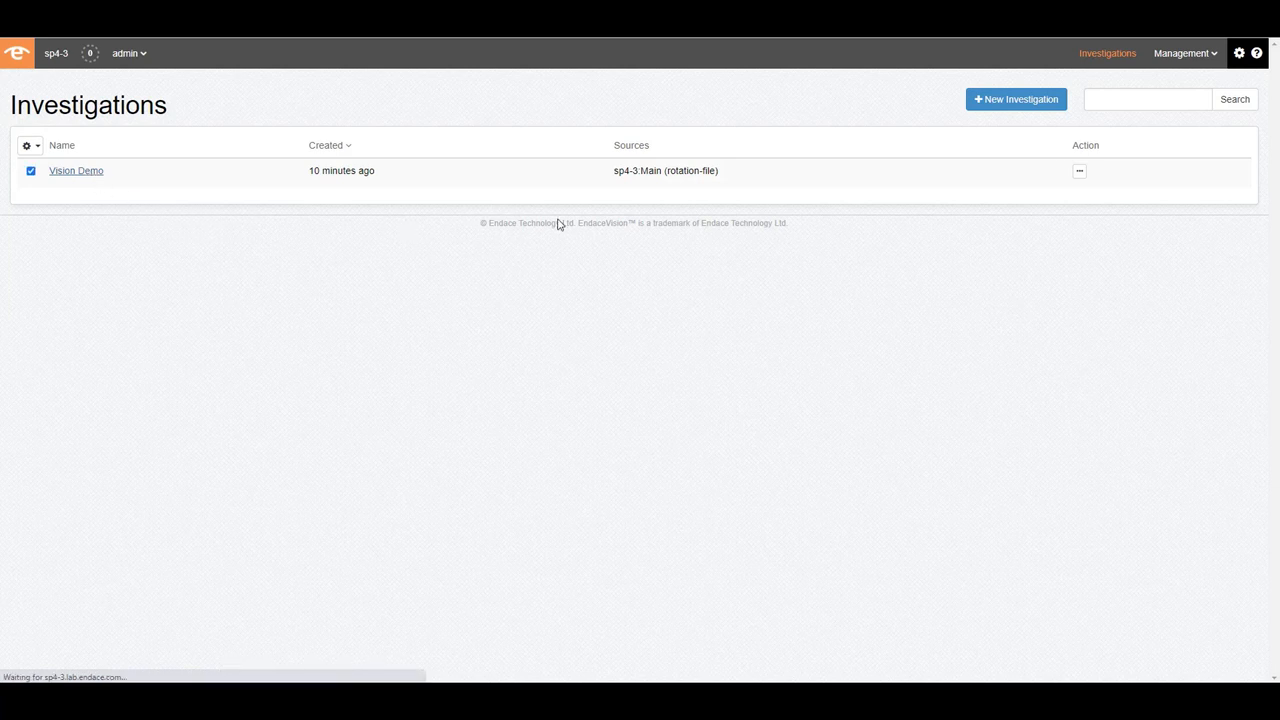